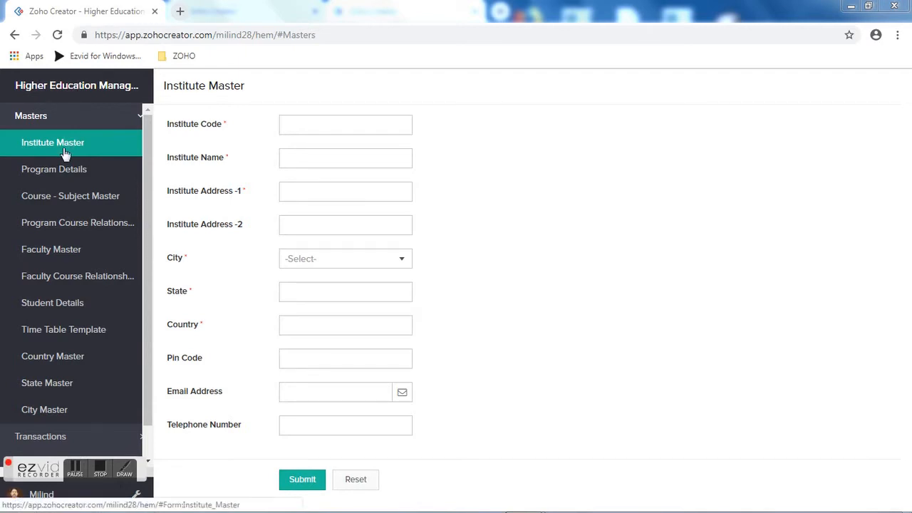
Review the Program Details form through its Session - Term Details section, and bring up the Course - Subject Master form.
click(64, 85)
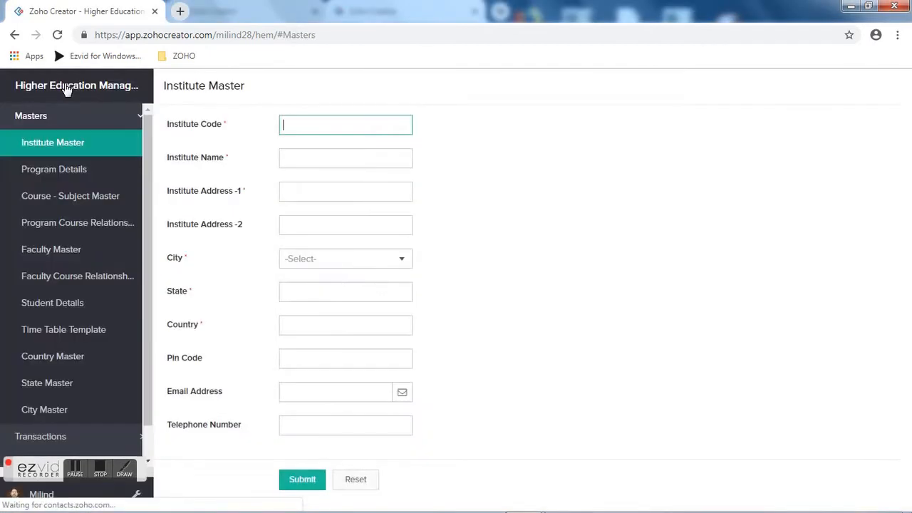
click(62, 179)
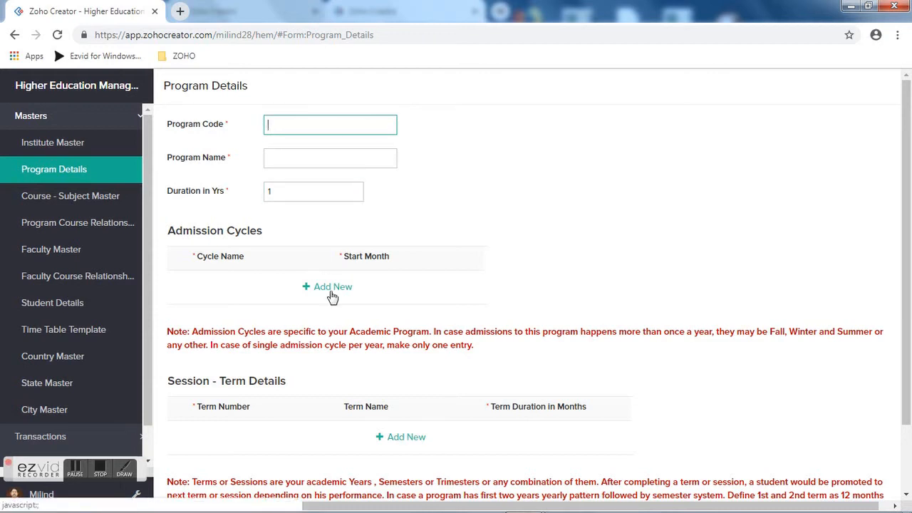
drag(909, 274, 910, 356)
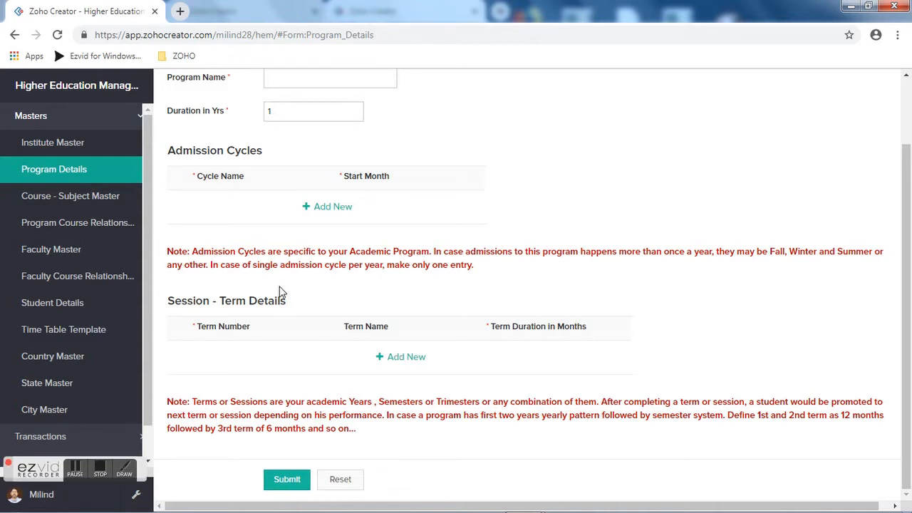
click(56, 205)
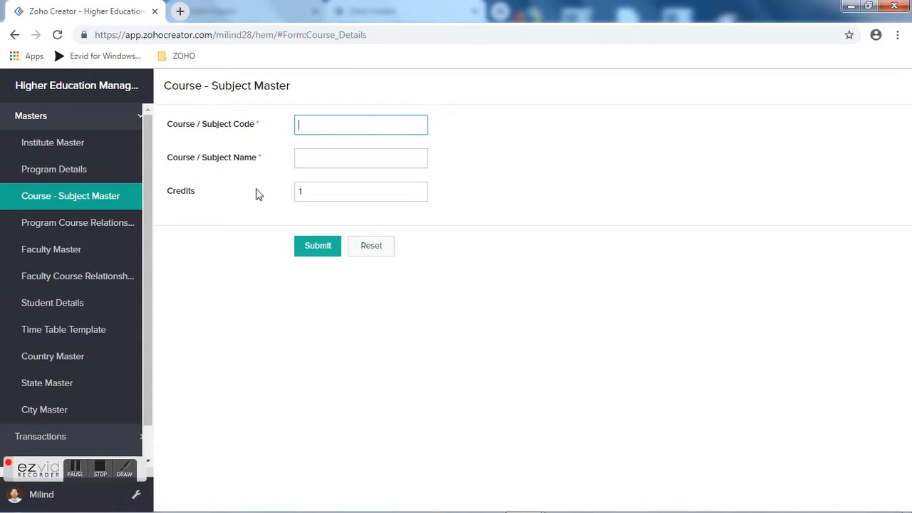
Open the Program Course Relationship form and view the programs available for selection.
click(60, 230)
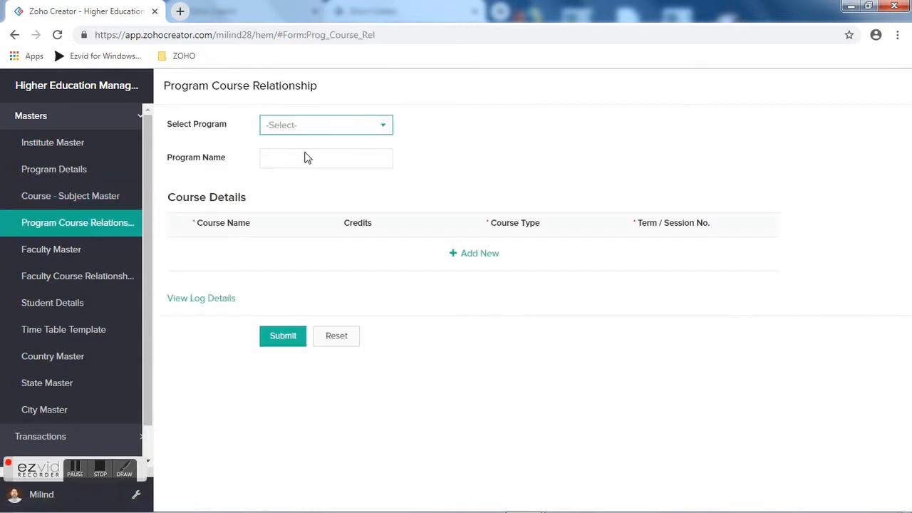
click(317, 129)
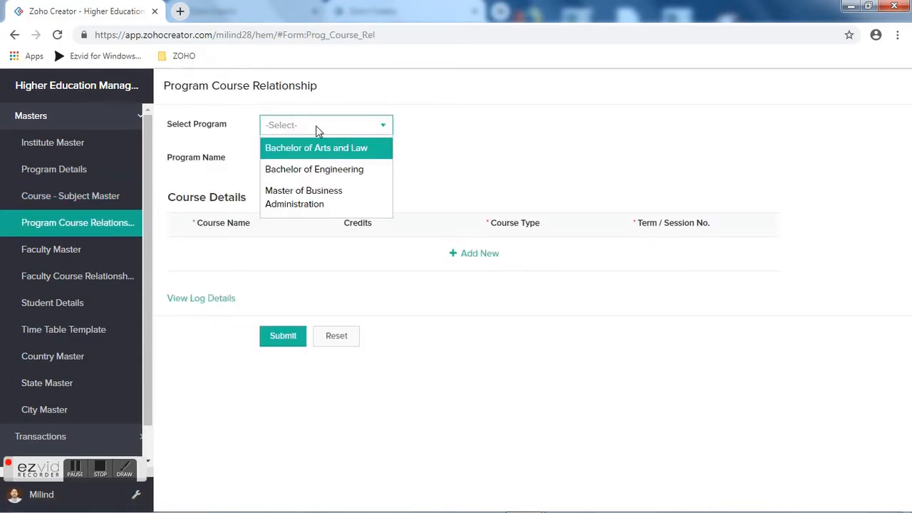
click(315, 125)
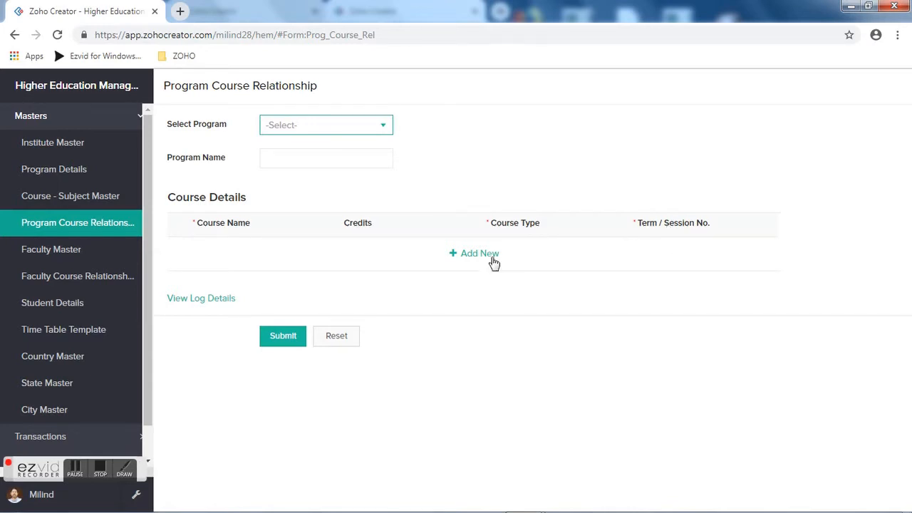
Add a blank row to Course Details and check its Term / Session No. choices.
click(476, 256)
click(681, 255)
click(681, 255)
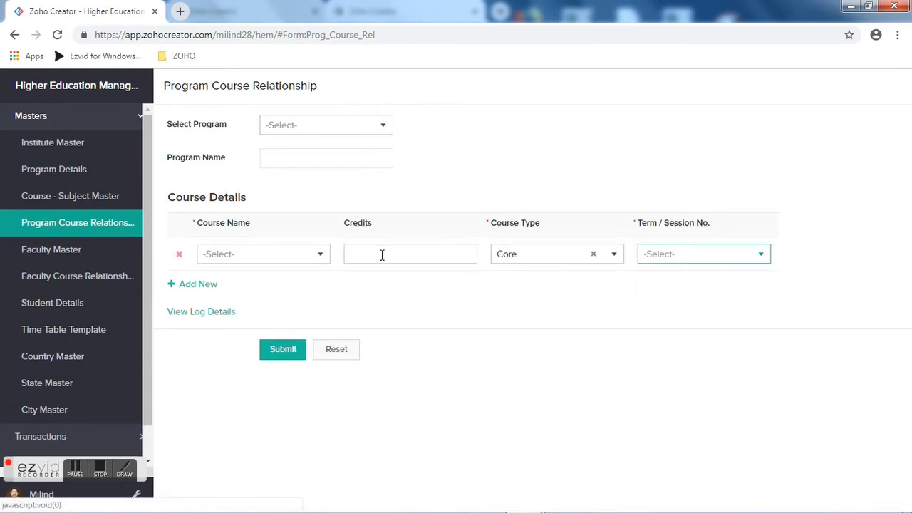
Review the Faculty Master form from the faculty ID down to the Profile and Upload CV fields.
click(76, 252)
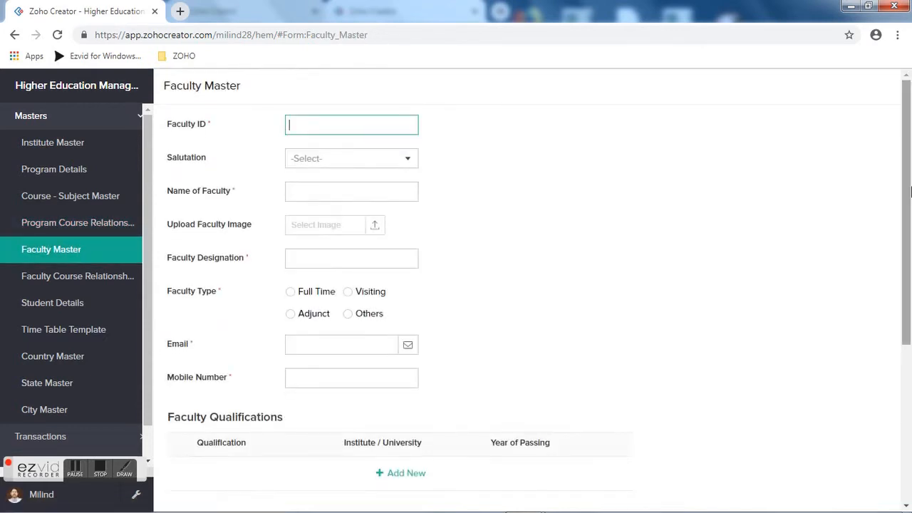
mouse_move(908, 170)
mouse_down()
mouse_move(909, 253)
mouse_move(909, 161)
mouse_up()
drag(910, 283, 910, 382)
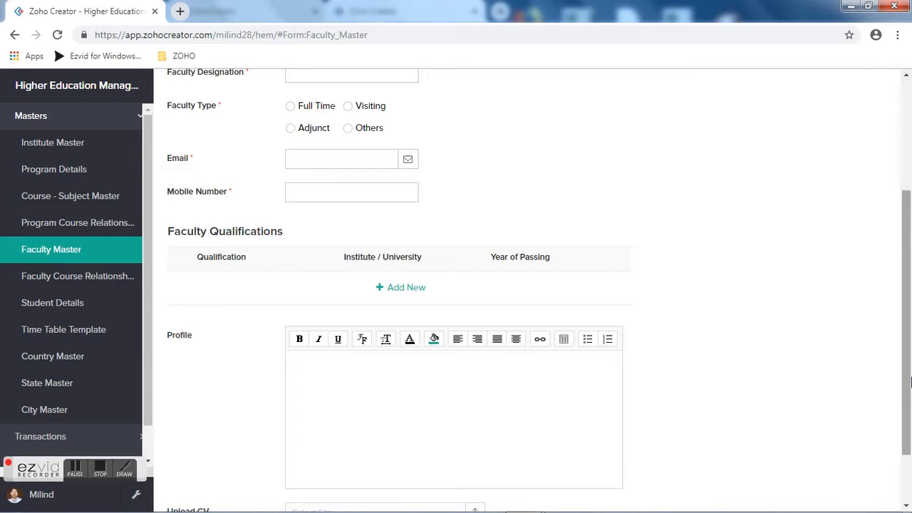
drag(910, 382, 911, 427)
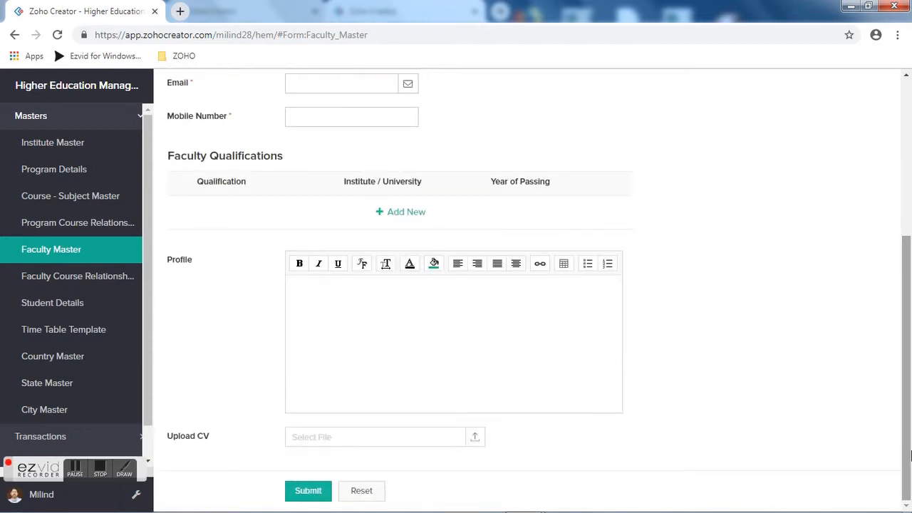
click(396, 344)
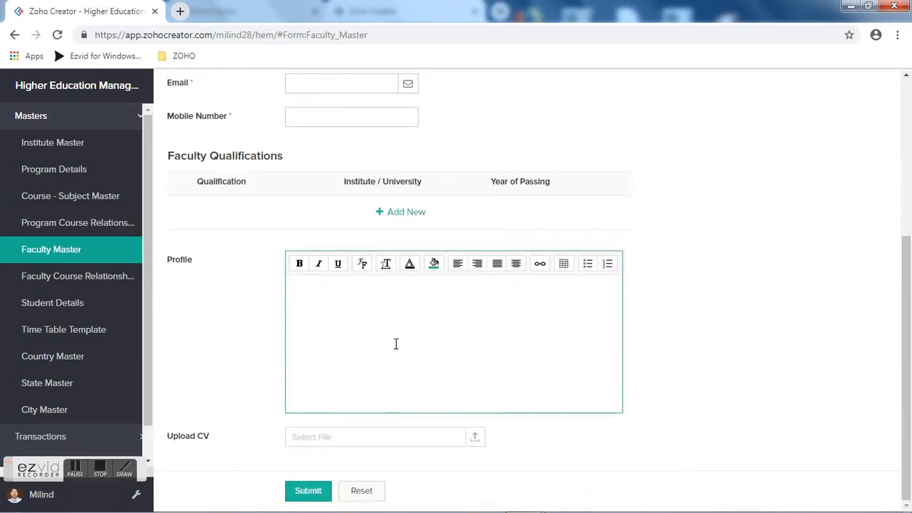
Examine the Faculty Course Relationship form and the fields of the Student Details form.
click(74, 283)
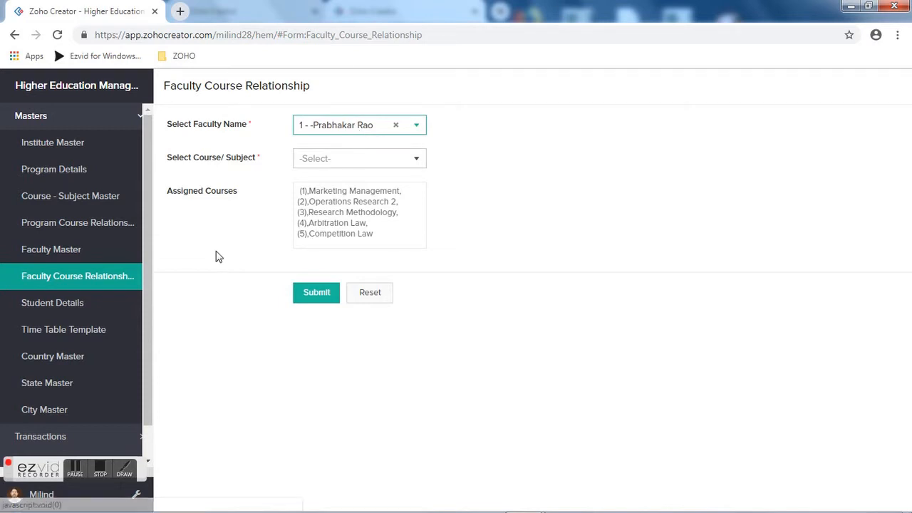
click(63, 306)
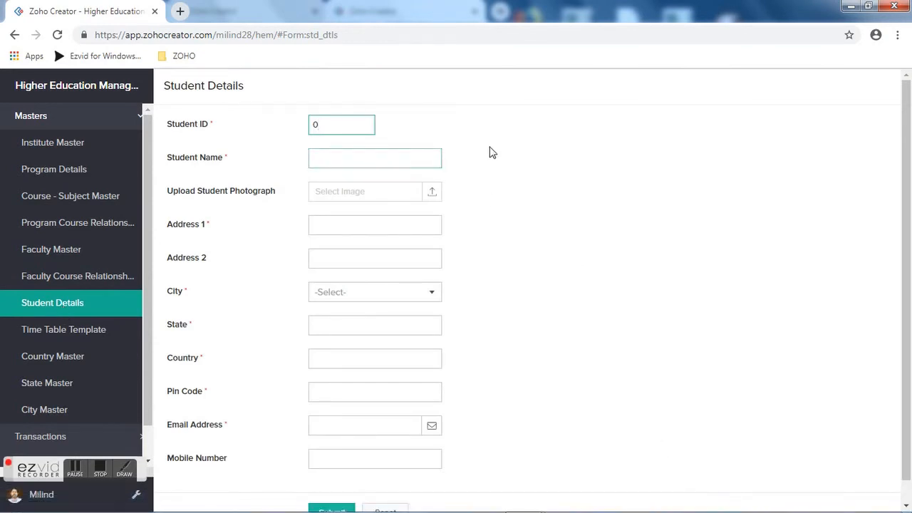
drag(910, 176, 910, 235)
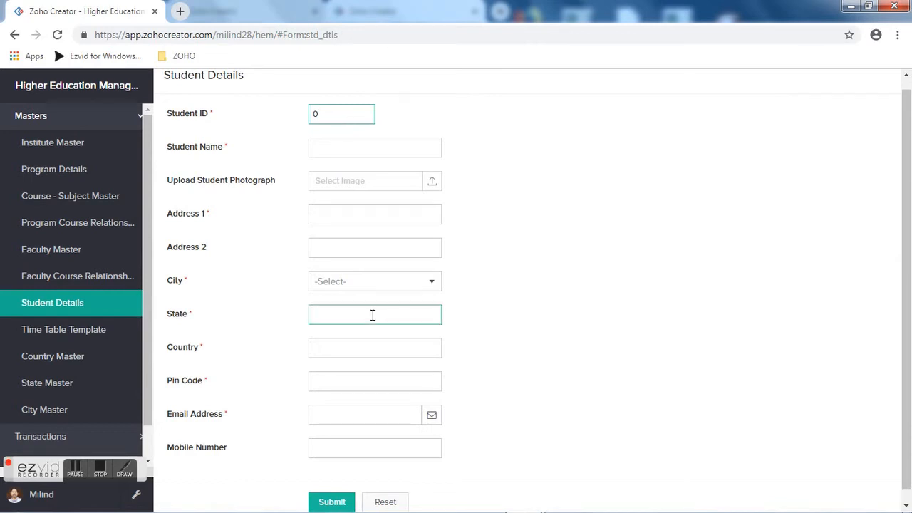
mouse_move(341, 194)
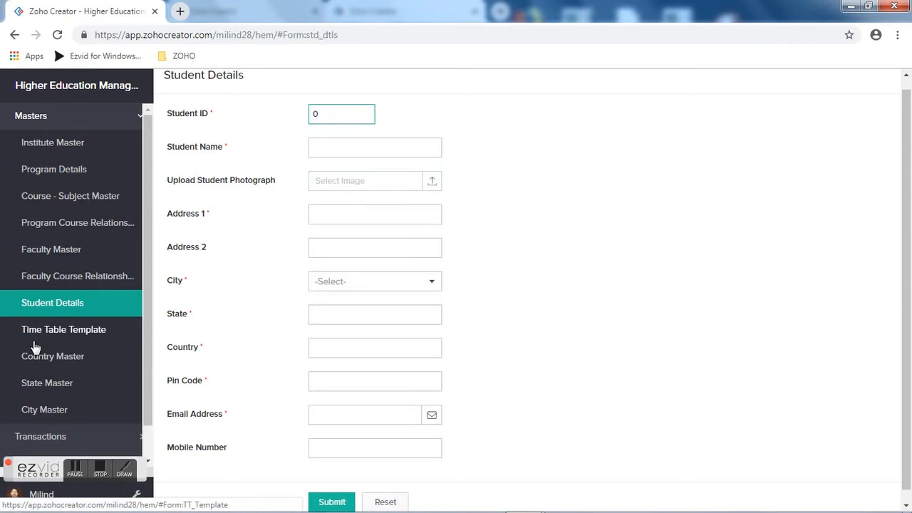
Look over the Time Table Template form and the Country Master form.
click(65, 330)
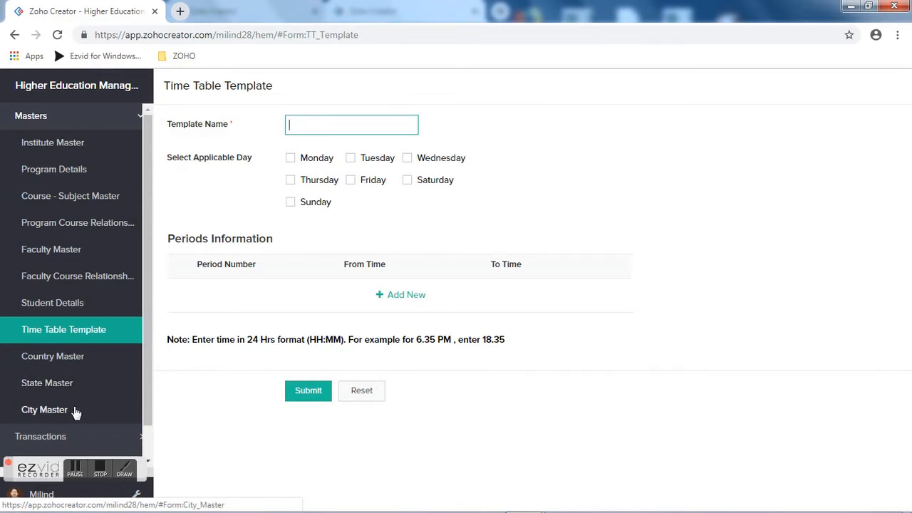
click(60, 363)
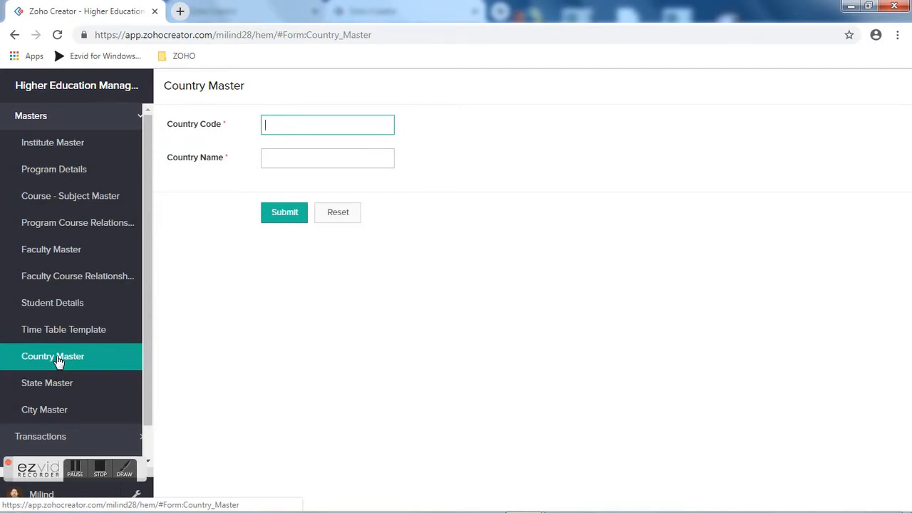
Open the State Master form and check its Select Country list.
click(51, 384)
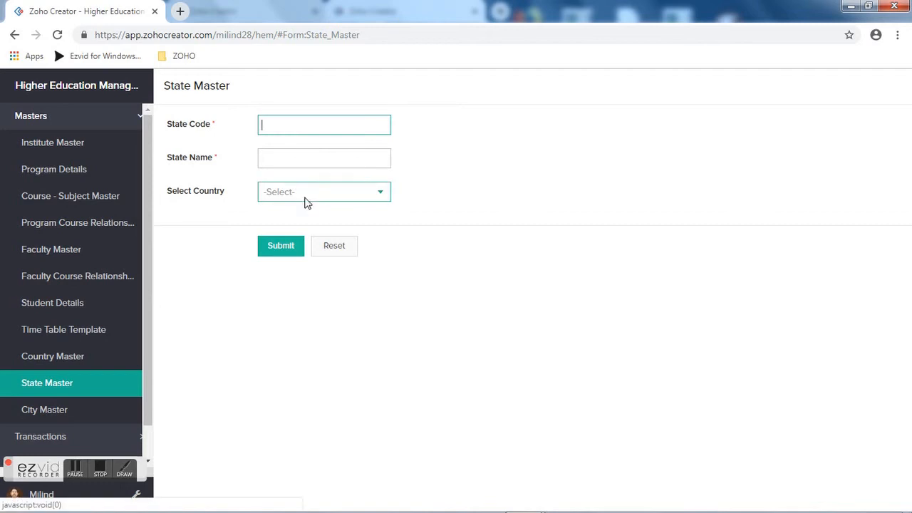
click(305, 202)
click(305, 202)
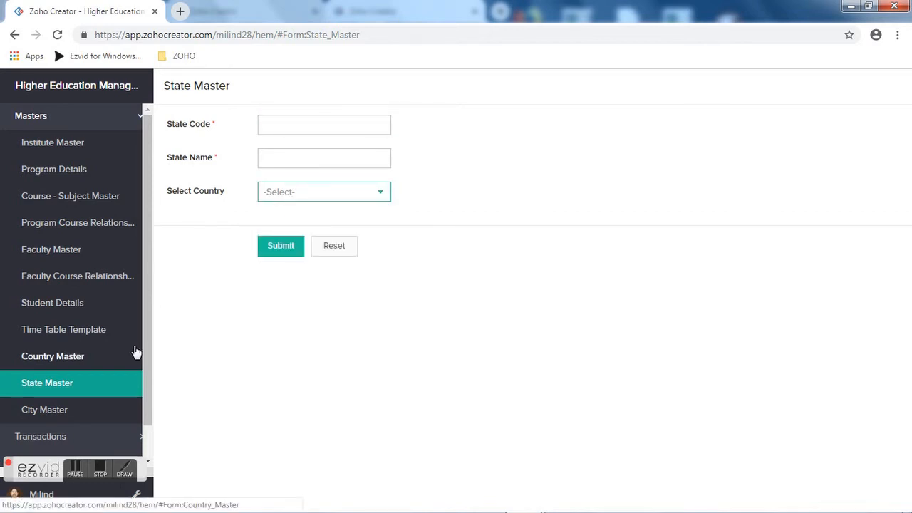
Open the City Master form and choose Harayana as the state to check how the country is filled in.
click(59, 412)
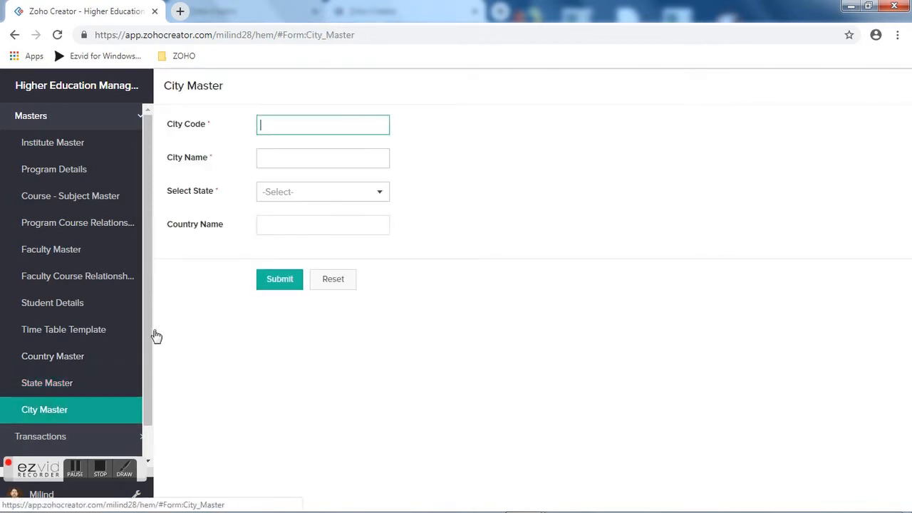
click(309, 191)
click(307, 192)
click(306, 192)
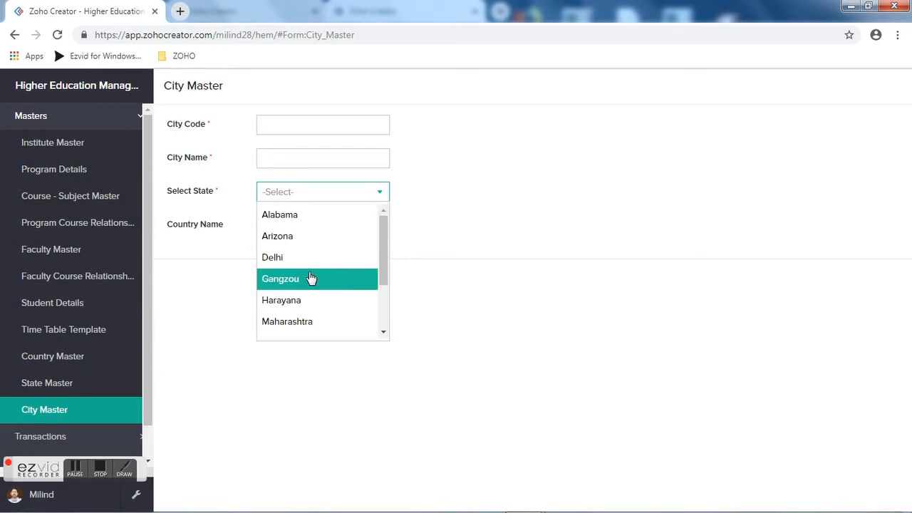
click(307, 299)
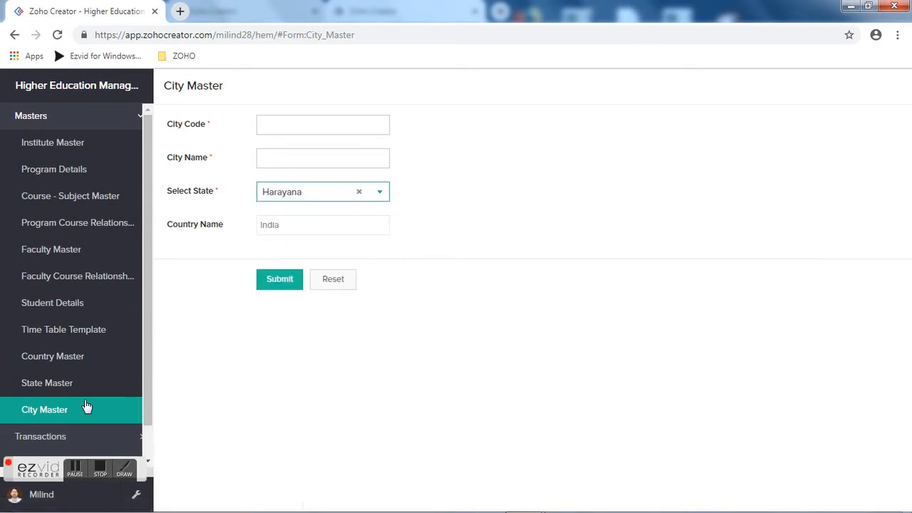
Collapse the Masters section and open the Create Batch form under Transactions.
click(25, 122)
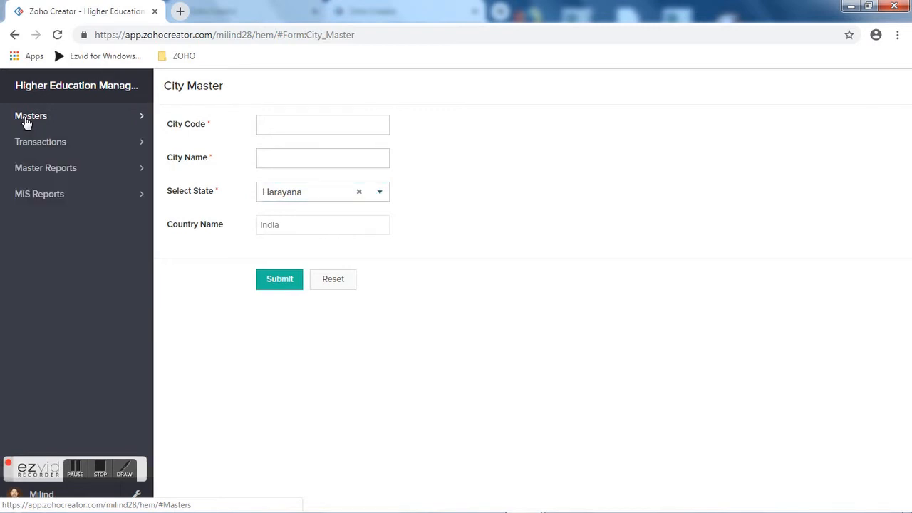
click(33, 144)
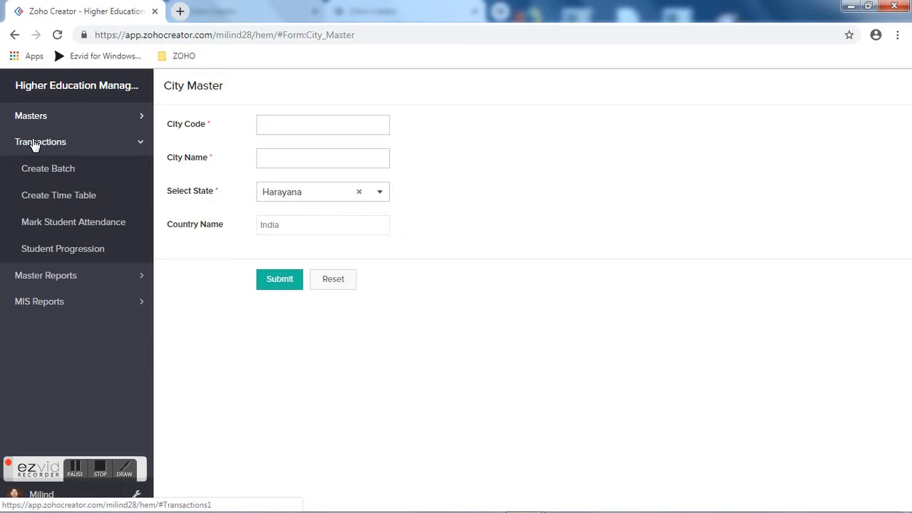
click(63, 178)
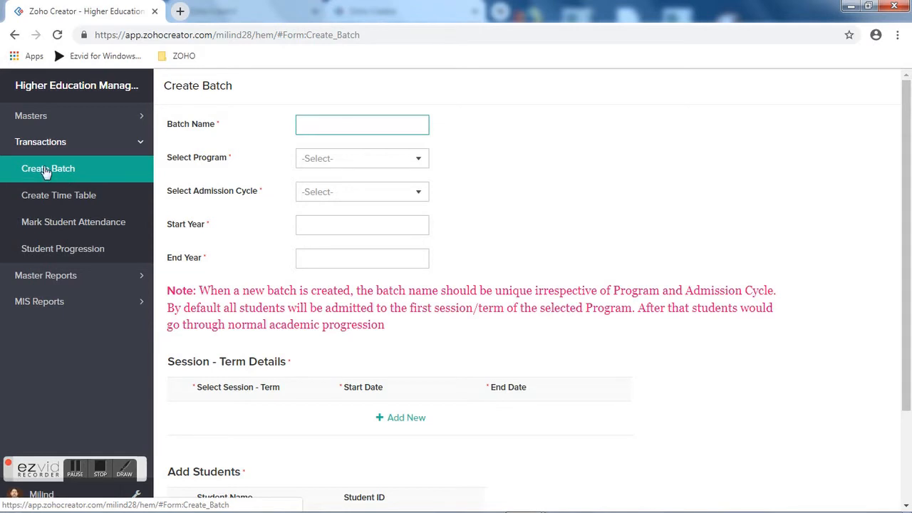
Examine the Create Batch form's batch name, program and admission cycle fields, including their hints and choices.
click(350, 128)
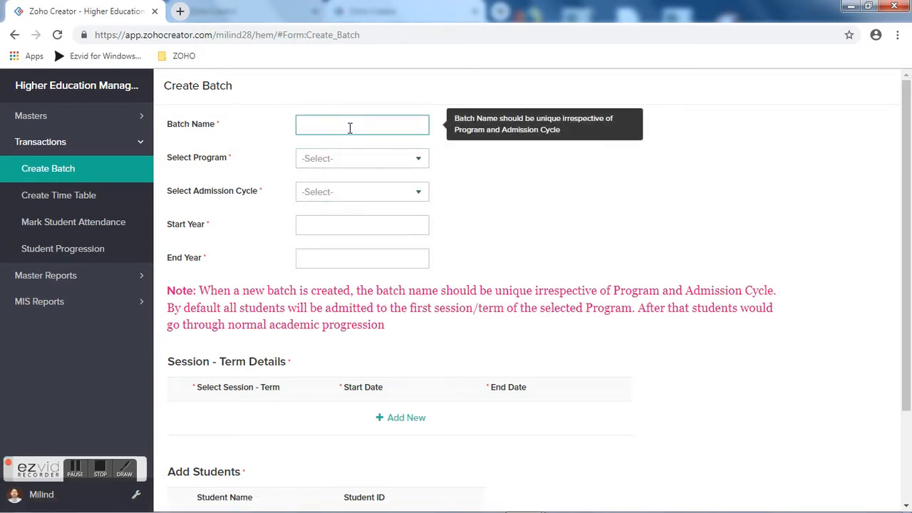
click(357, 166)
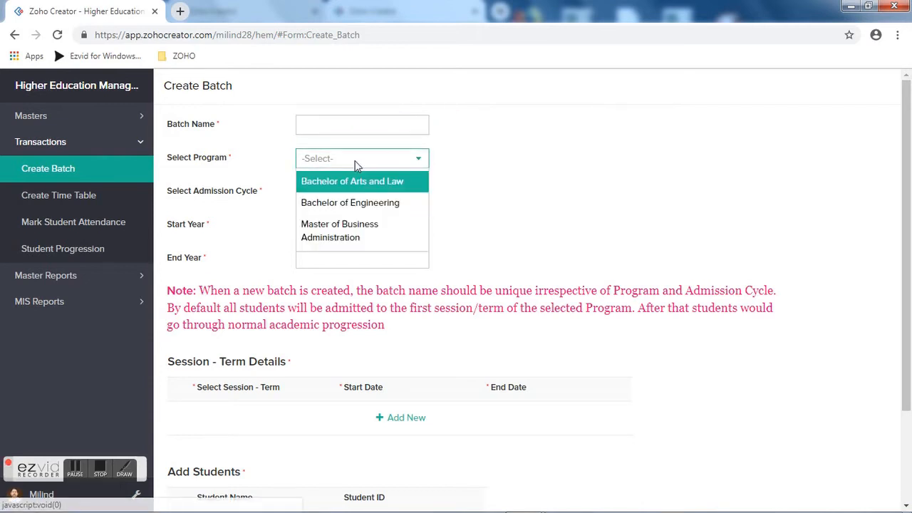
click(357, 166)
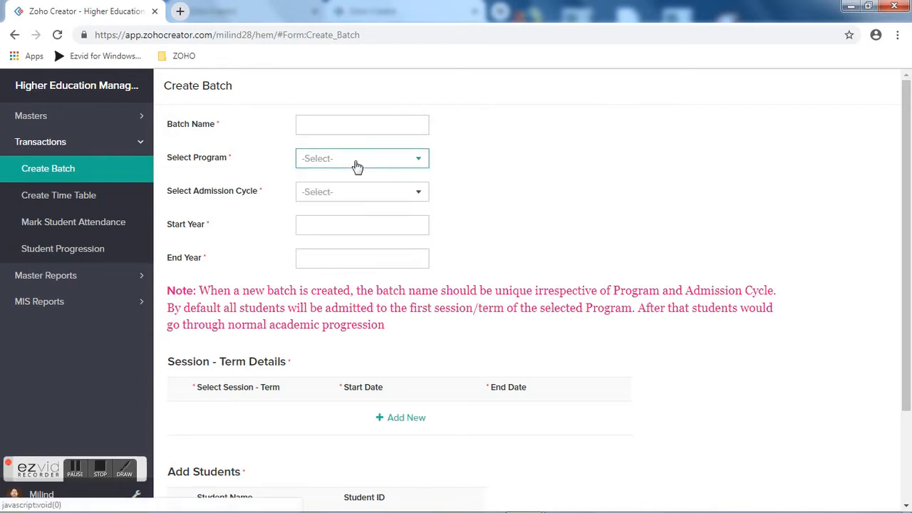
click(358, 190)
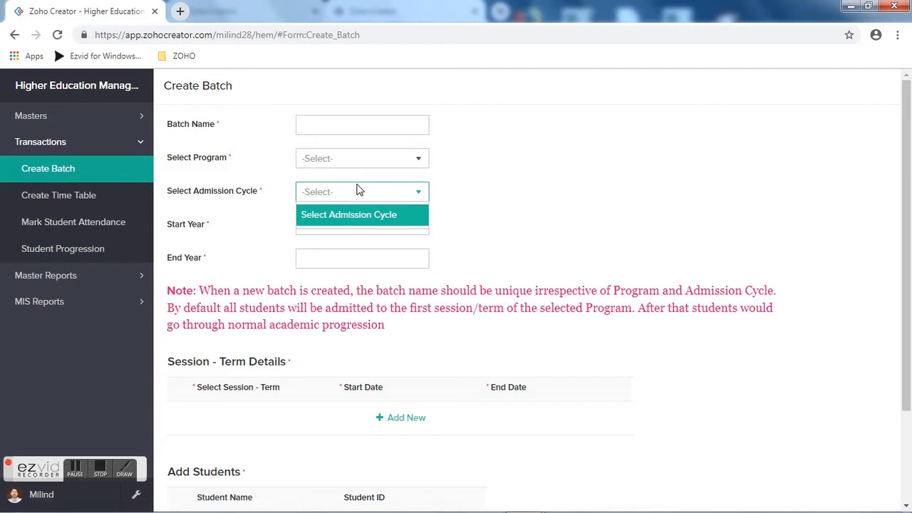
click(366, 229)
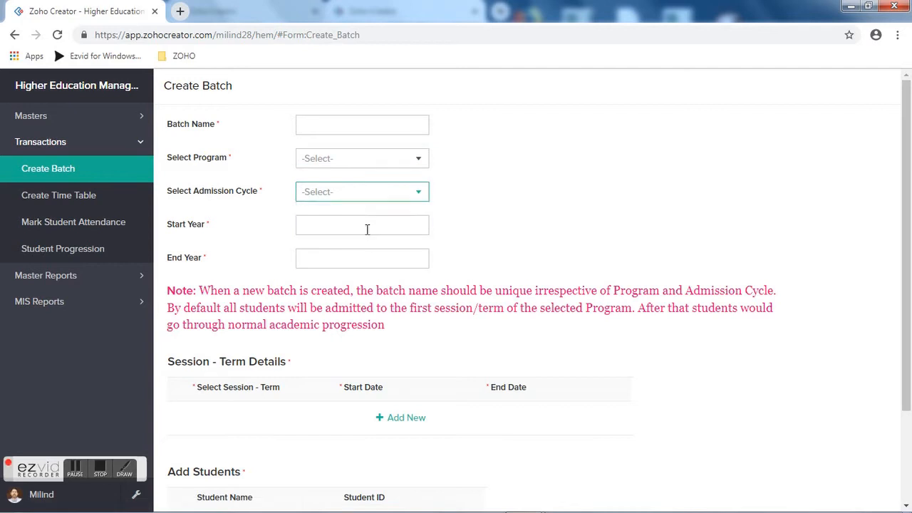
click(730, 428)
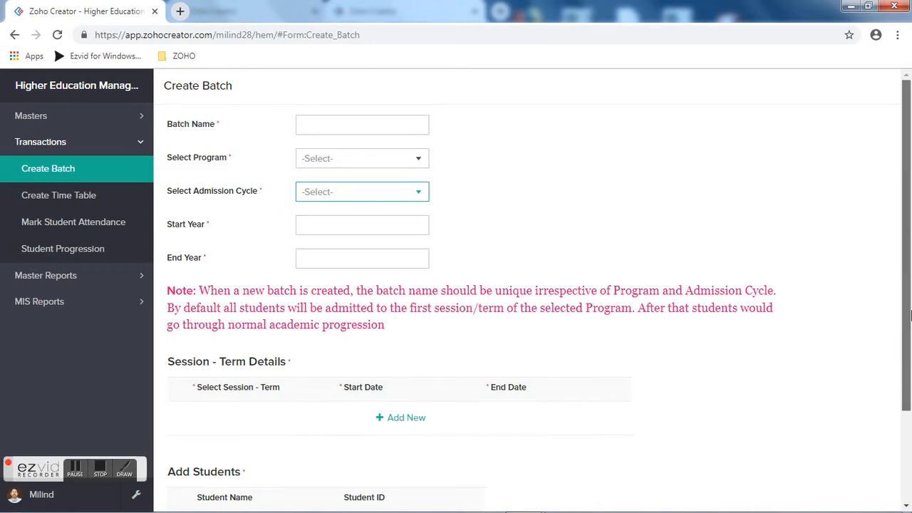
Add a blank student row to the Add Students section of the Create Batch form.
scroll(909, 313, down, 2)
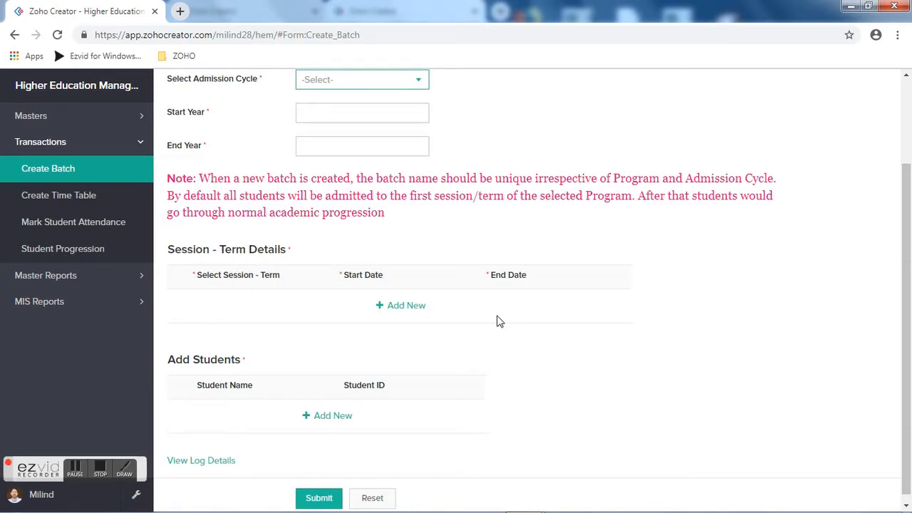
click(331, 417)
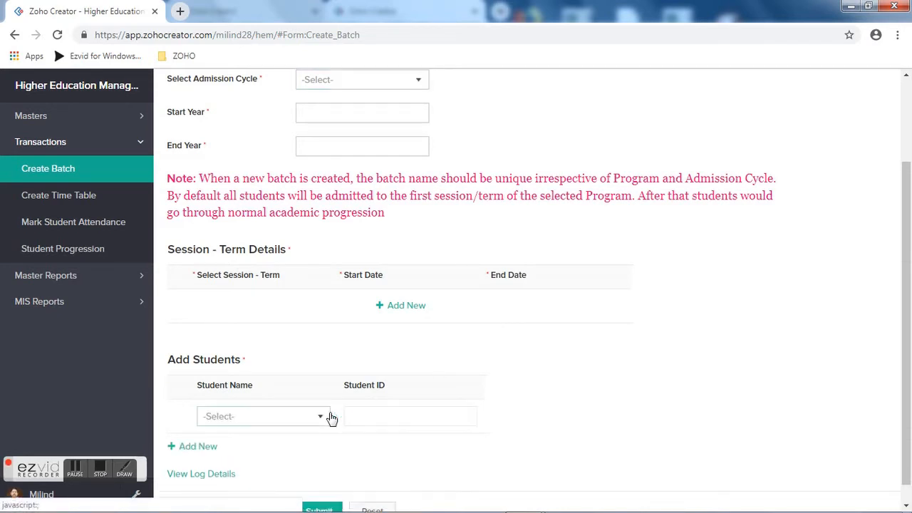
scroll(909, 399, down, 1)
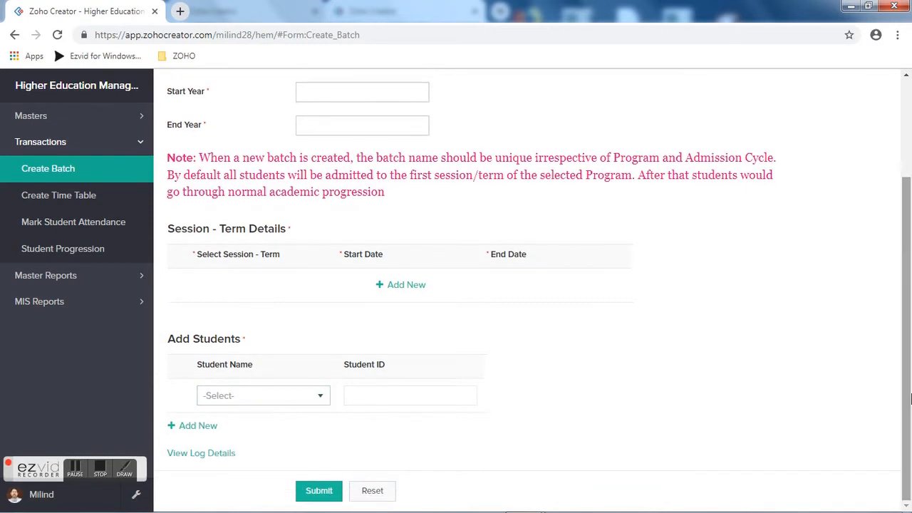
Review the student name choices for the blank row in the Add Students section.
click(305, 399)
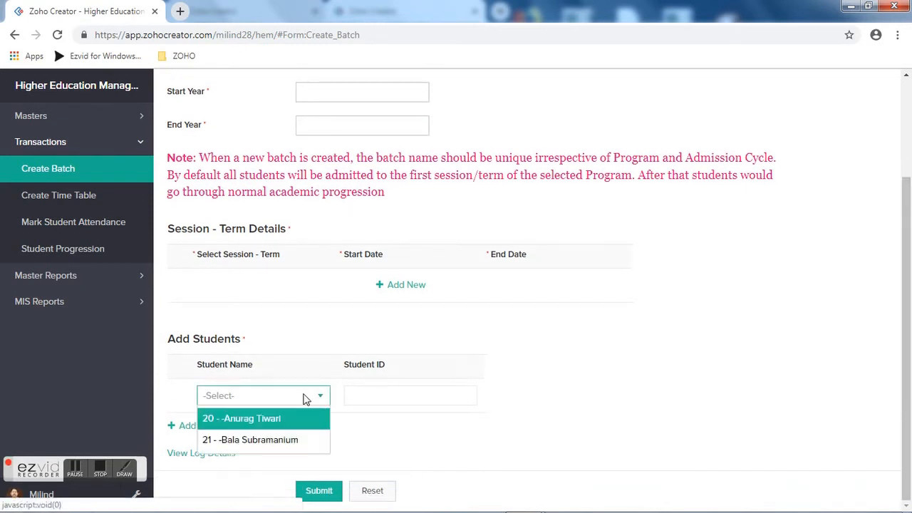
click(306, 399)
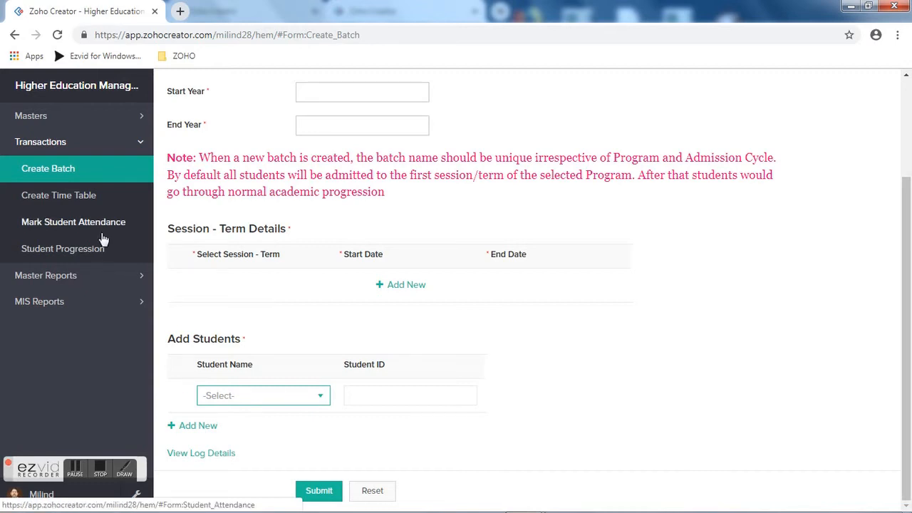
Open the Create Time Table form, then switch to the Time Table Template form under Masters.
click(51, 202)
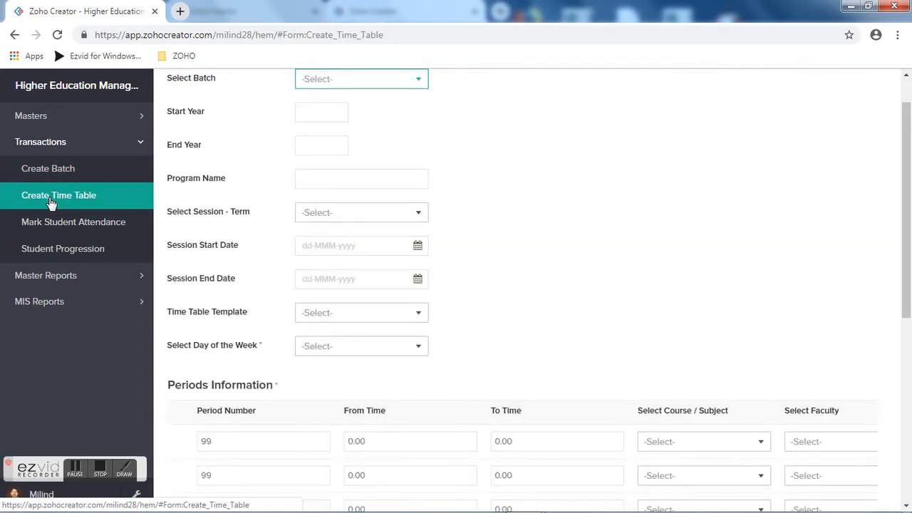
click(48, 125)
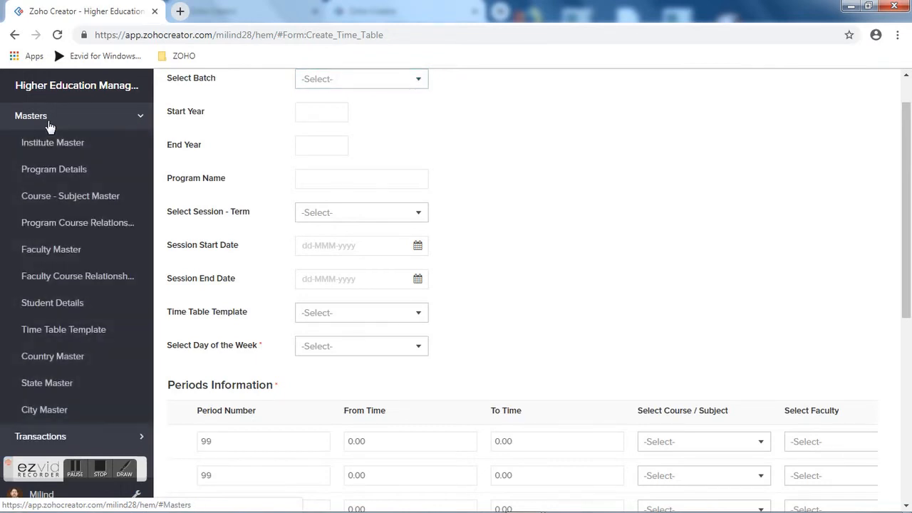
click(82, 342)
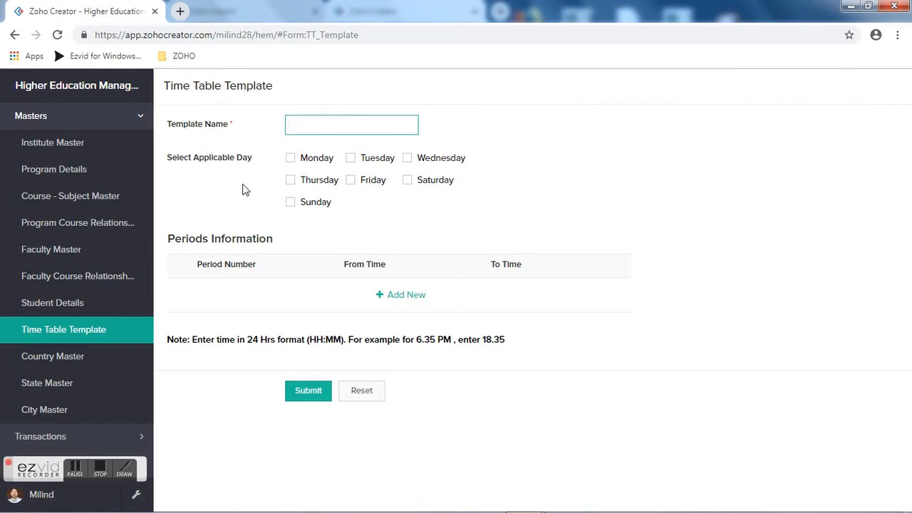
Add two period rows to the template's Periods Information and examine their From Time and To Time fields.
click(406, 296)
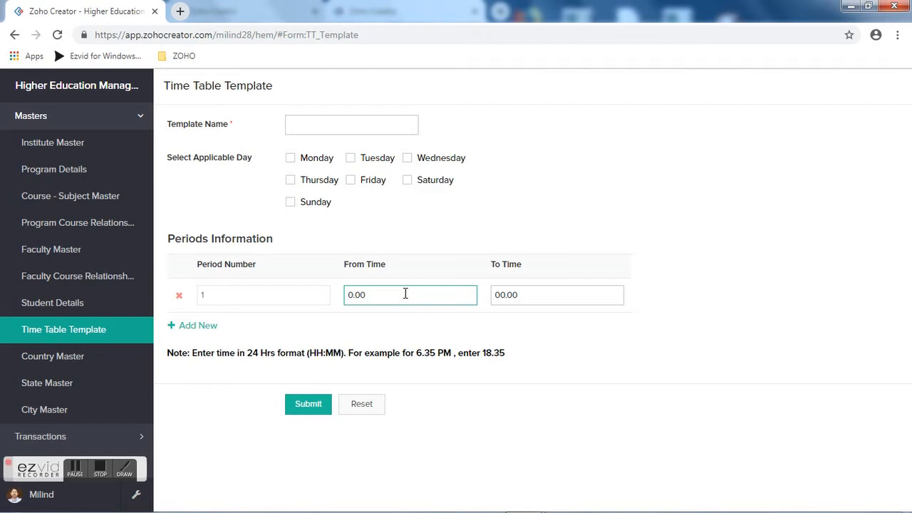
click(566, 292)
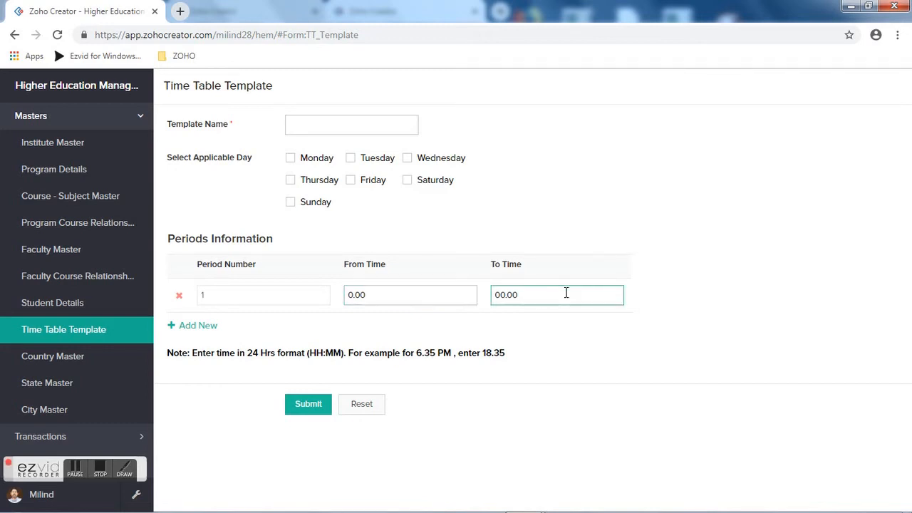
click(204, 327)
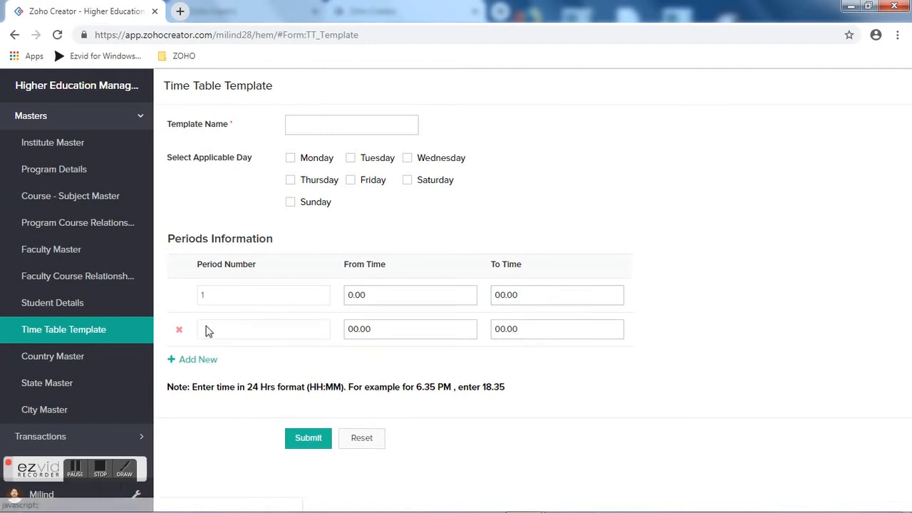
click(383, 336)
click(581, 297)
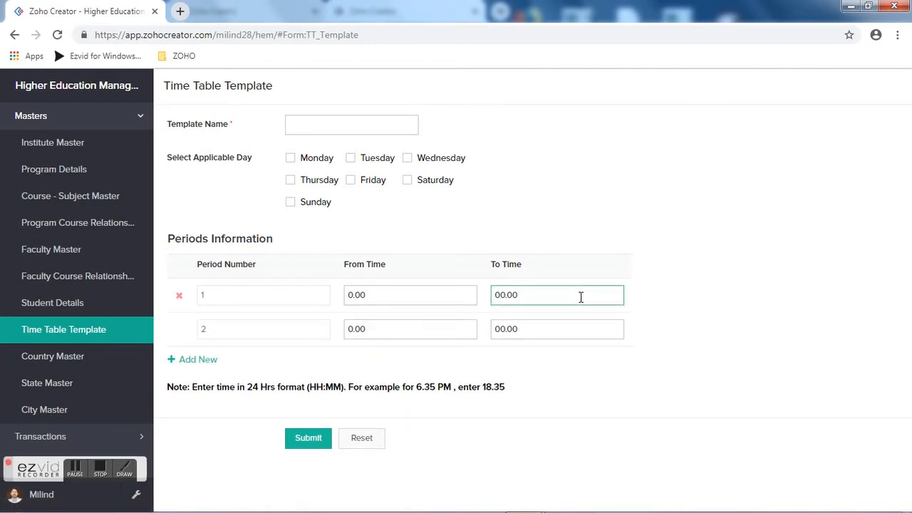
click(411, 324)
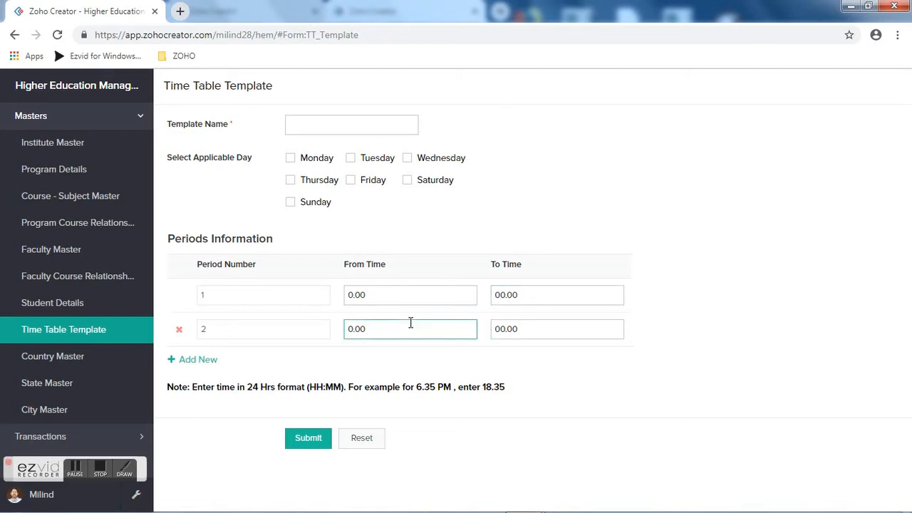
Collapse Masters and return to the Create Time Table form under Transactions.
click(23, 116)
click(26, 146)
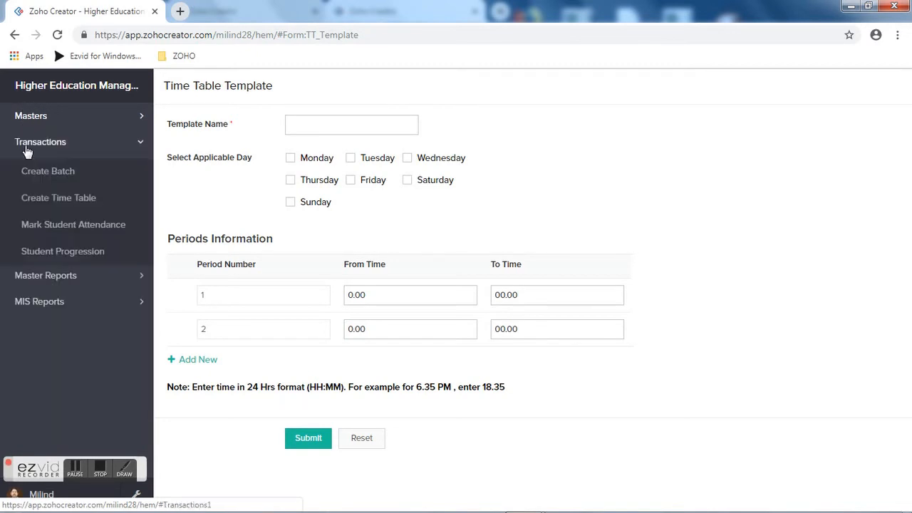
click(40, 197)
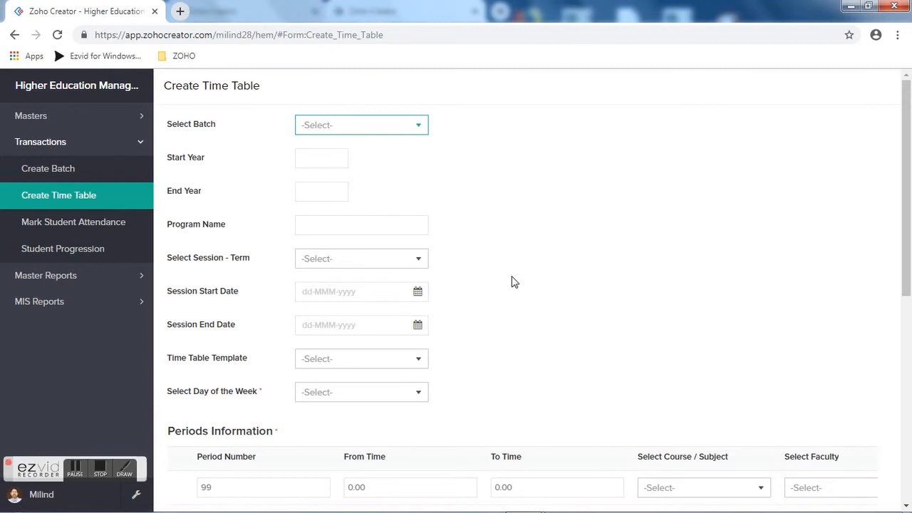
Choose the 2018-20 Summer MBA Batch and the Second Yr - First Semester session for the time table.
click(370, 131)
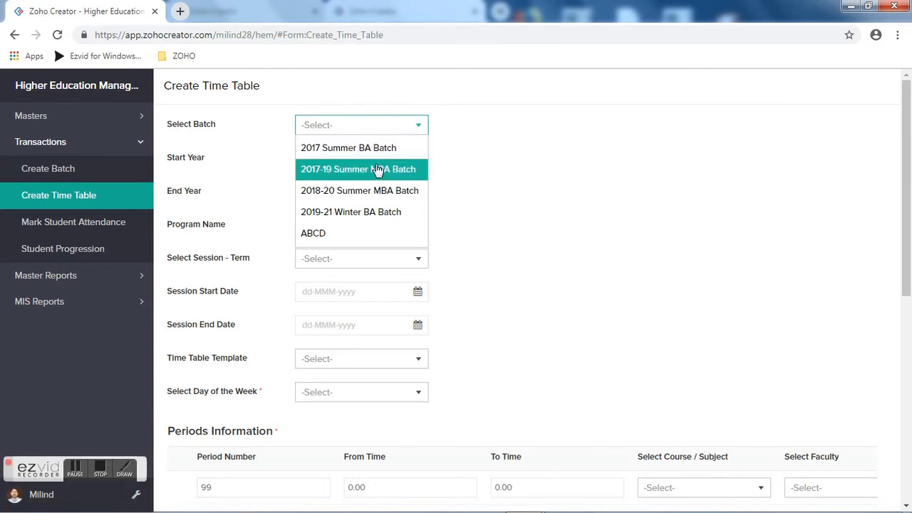
click(350, 197)
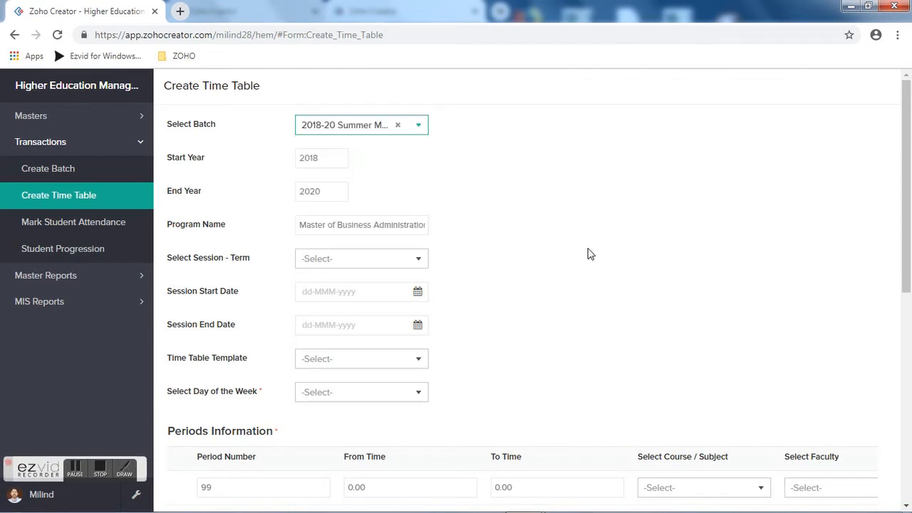
click(394, 266)
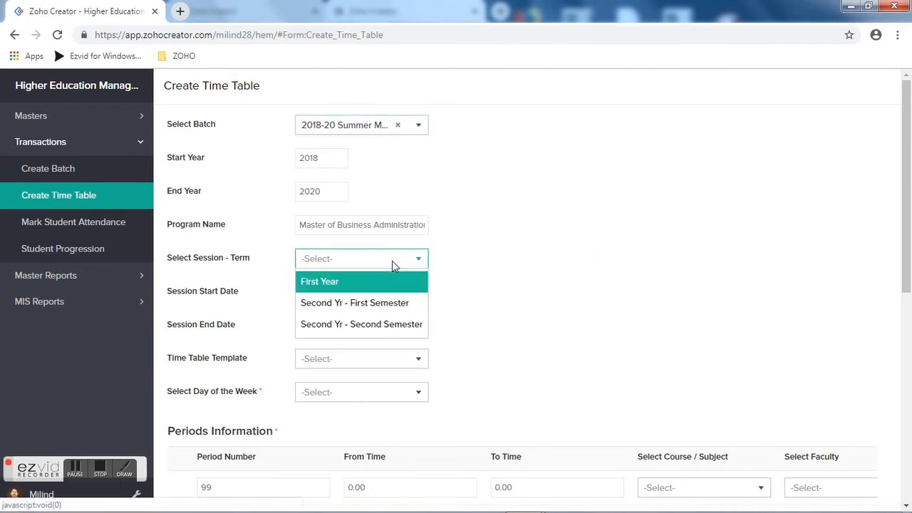
click(359, 306)
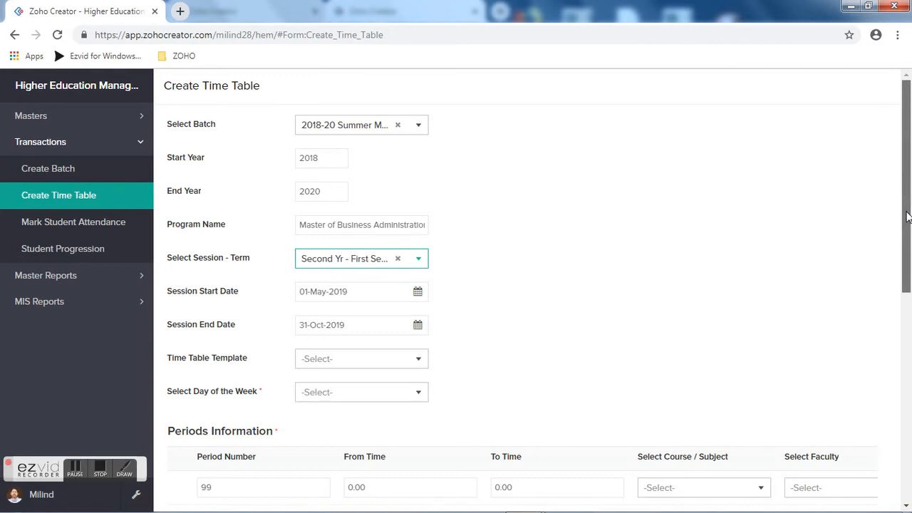
Set the time table template to MBA - Template 1 and the day of the week to Monday.
drag(908, 218, 909, 255)
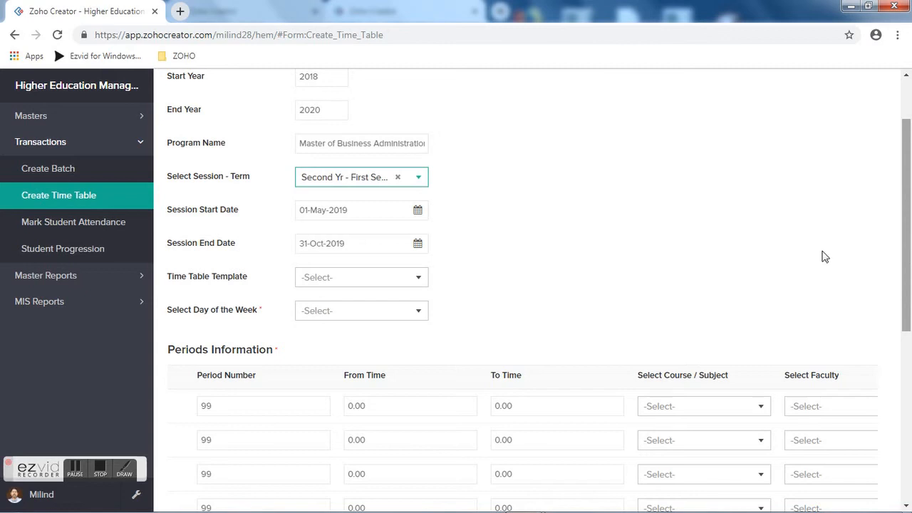
click(375, 282)
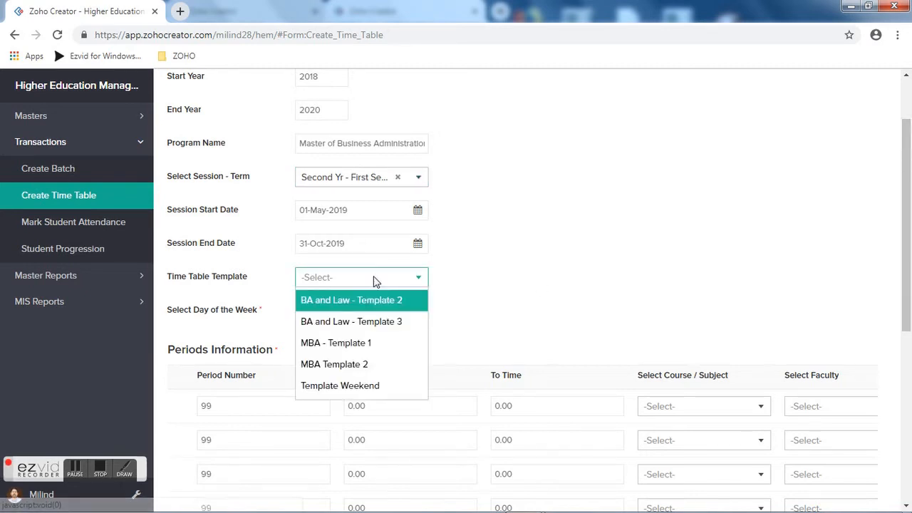
click(378, 347)
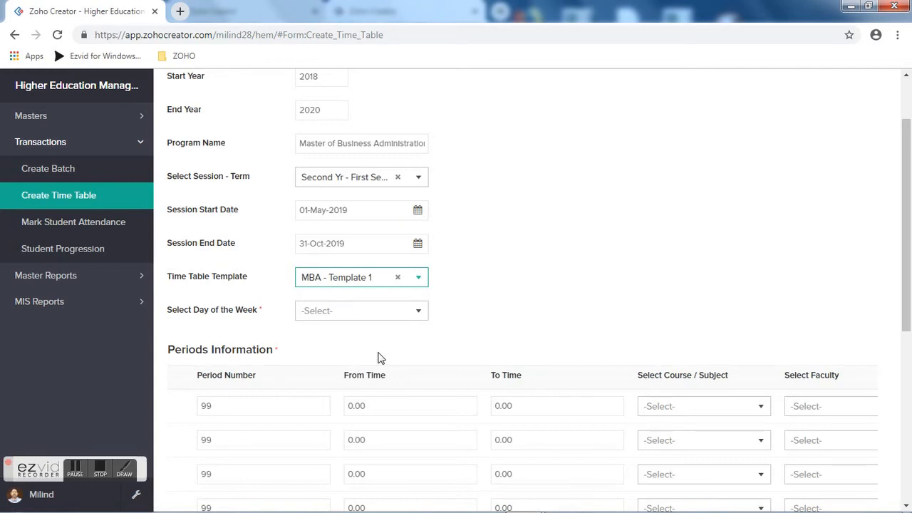
click(355, 311)
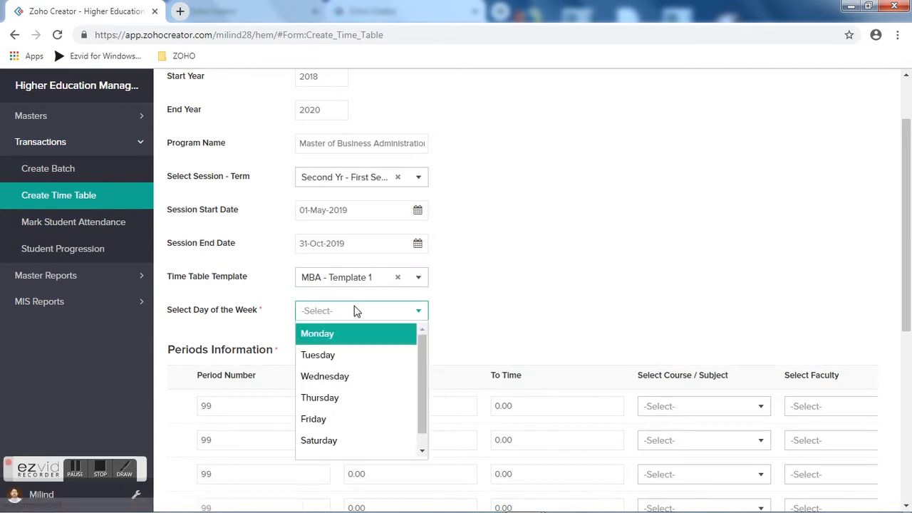
click(335, 346)
Set the course for period 1 to Marketing Management.
drag(909, 280, 910, 322)
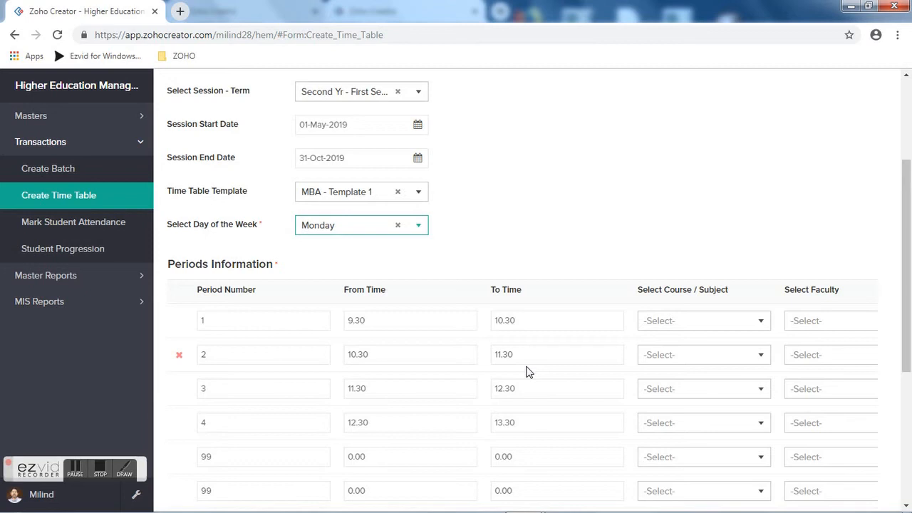
click(720, 324)
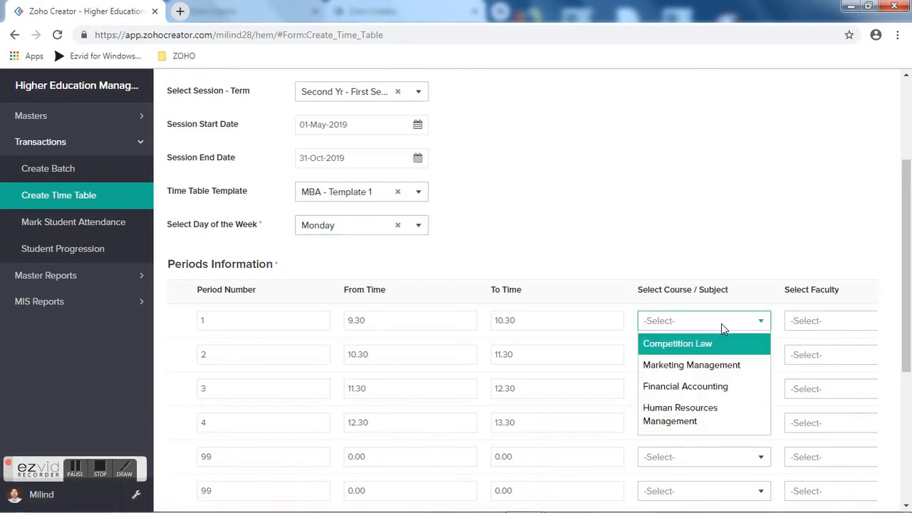
click(677, 365)
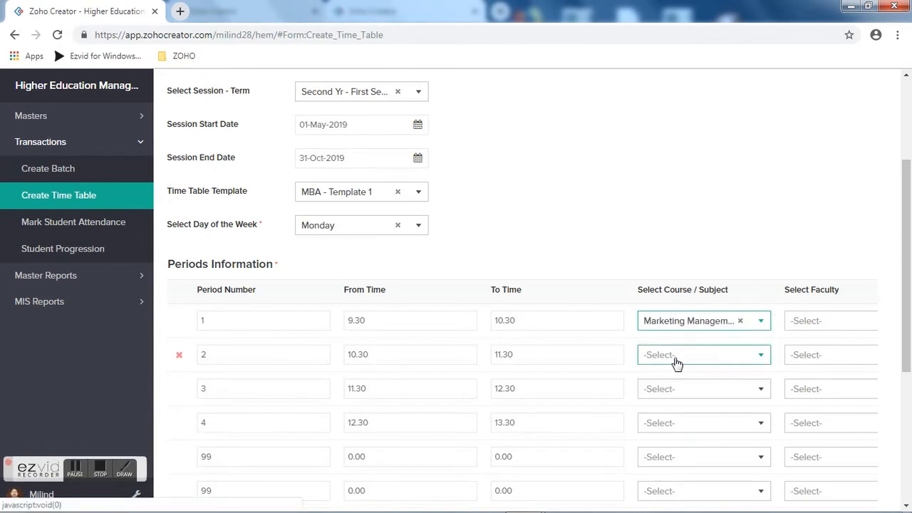
Try to assign the first listed faculty member to period 1 and dismiss the alert.
click(847, 325)
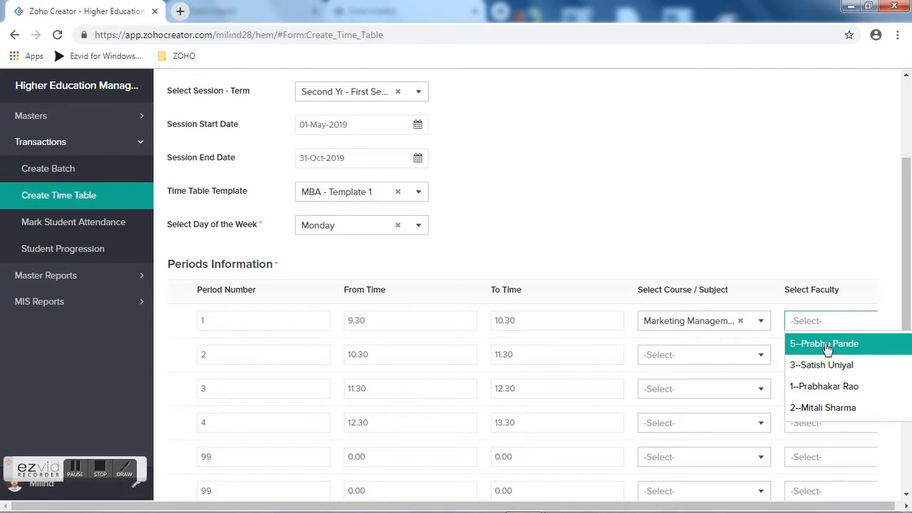
click(826, 344)
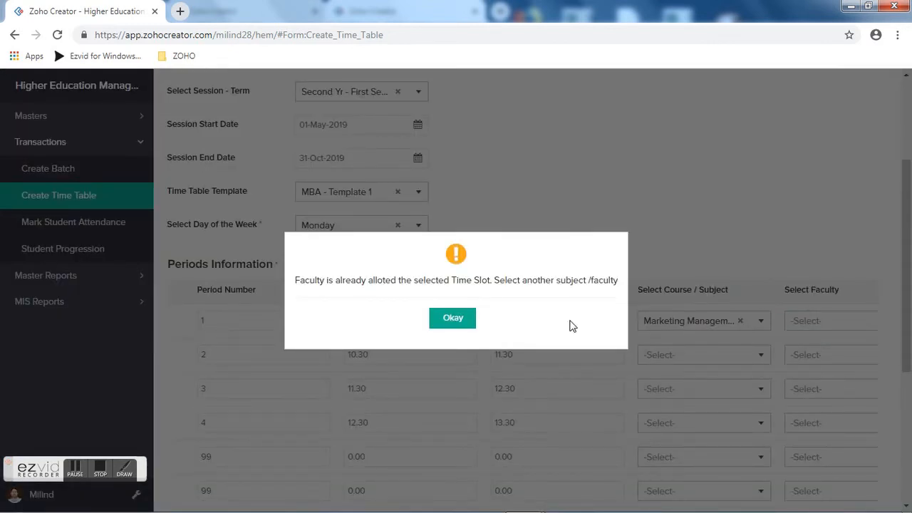
click(464, 323)
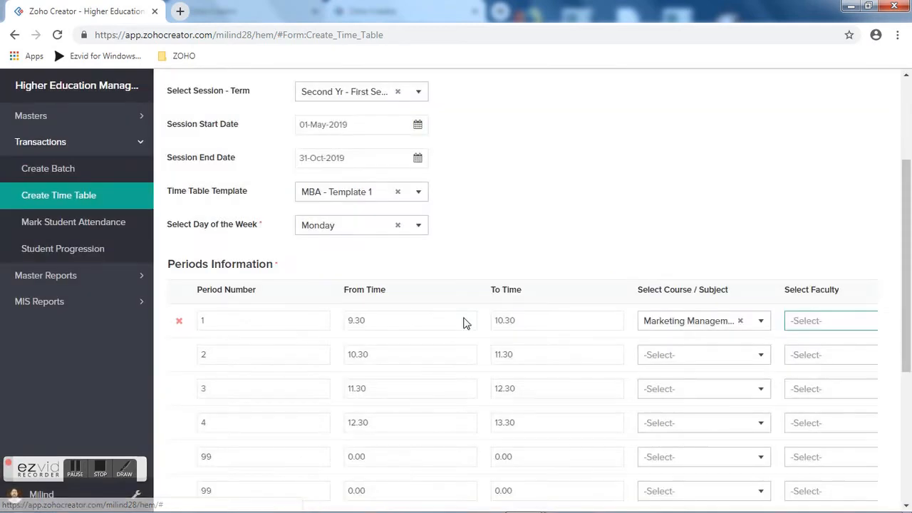
Assign the second listed faculty member to period 1, and give period 2 Marketing Management with the same faculty member.
click(846, 325)
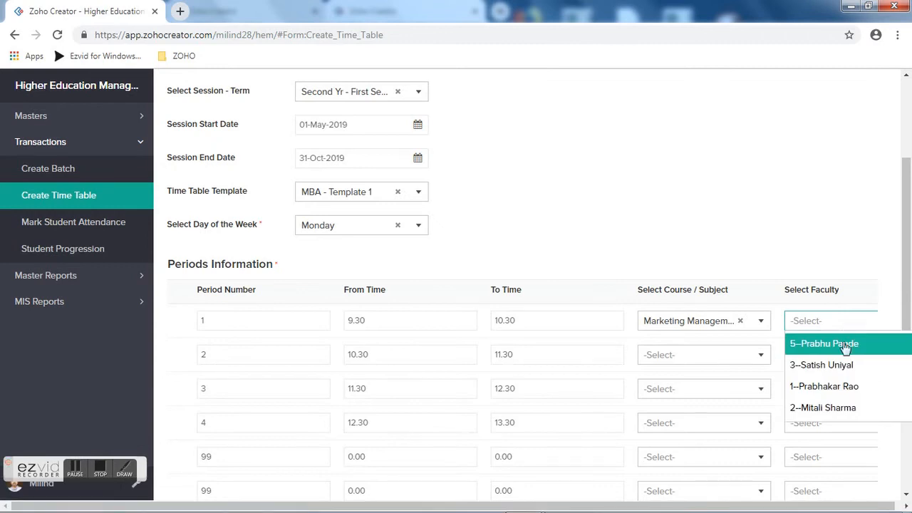
click(826, 365)
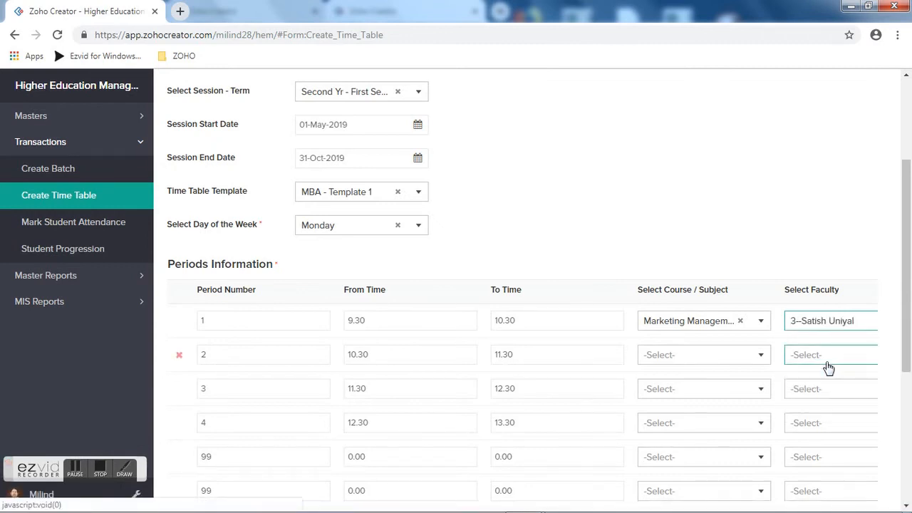
click(702, 365)
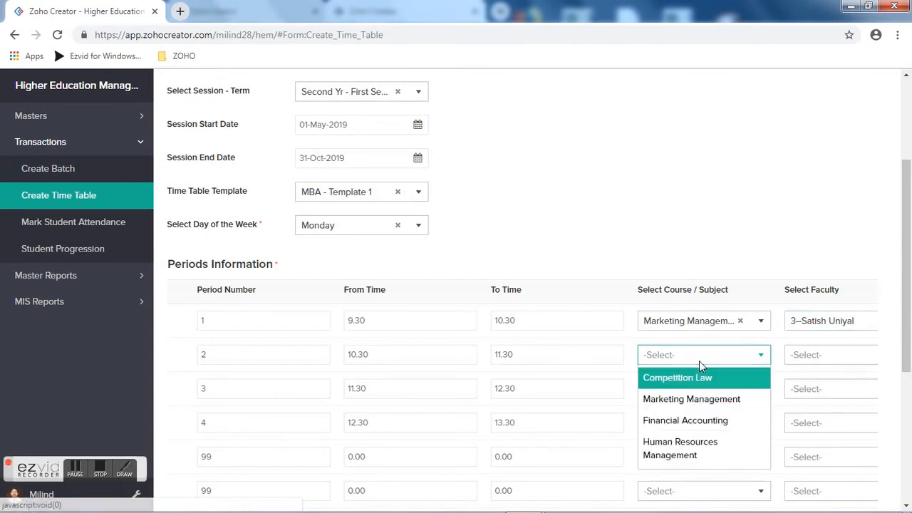
click(685, 397)
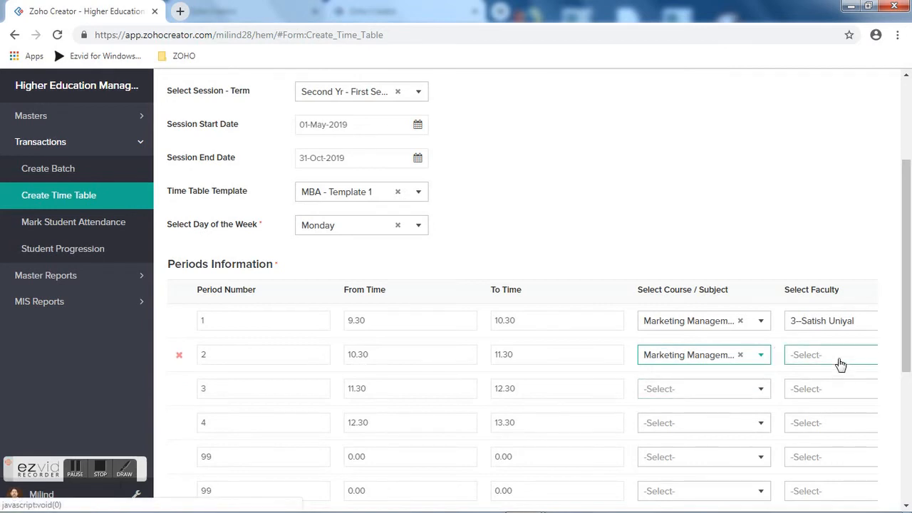
click(789, 360)
click(833, 399)
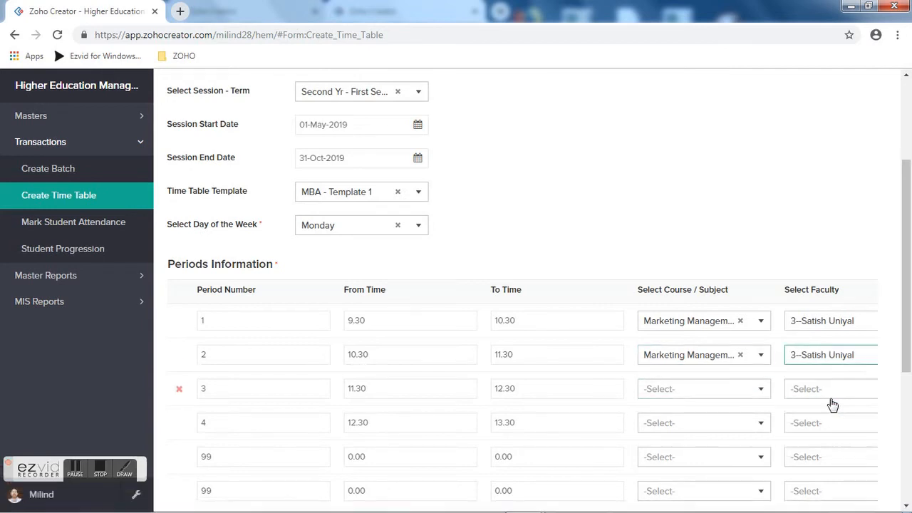
Set period 3 to Human Resources Management and assign the third listed faculty member.
click(673, 397)
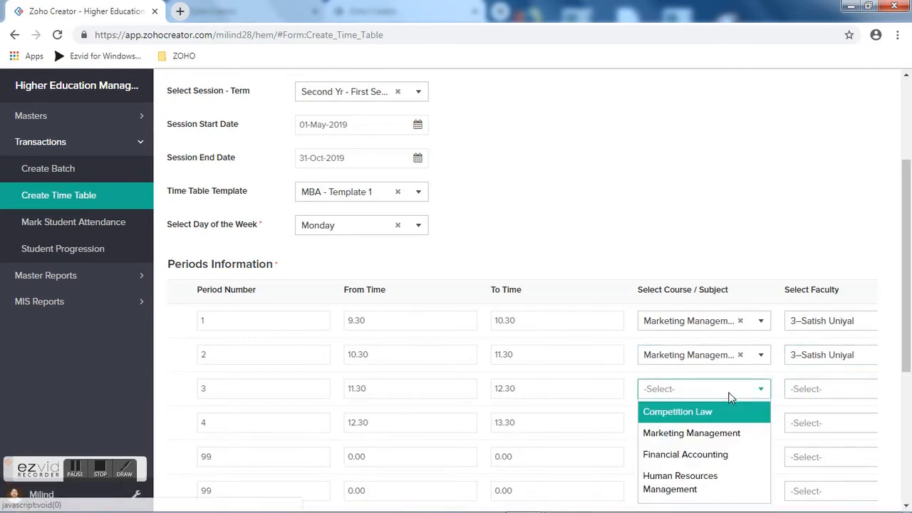
click(708, 487)
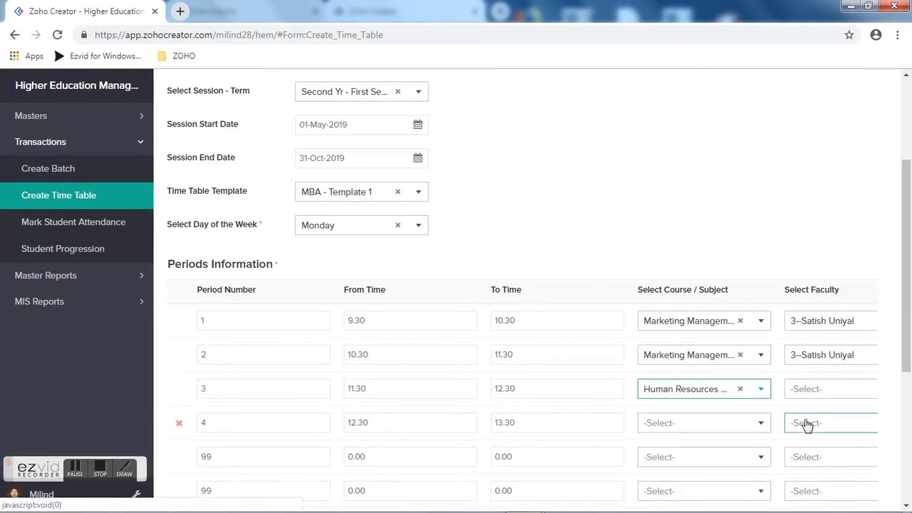
click(819, 389)
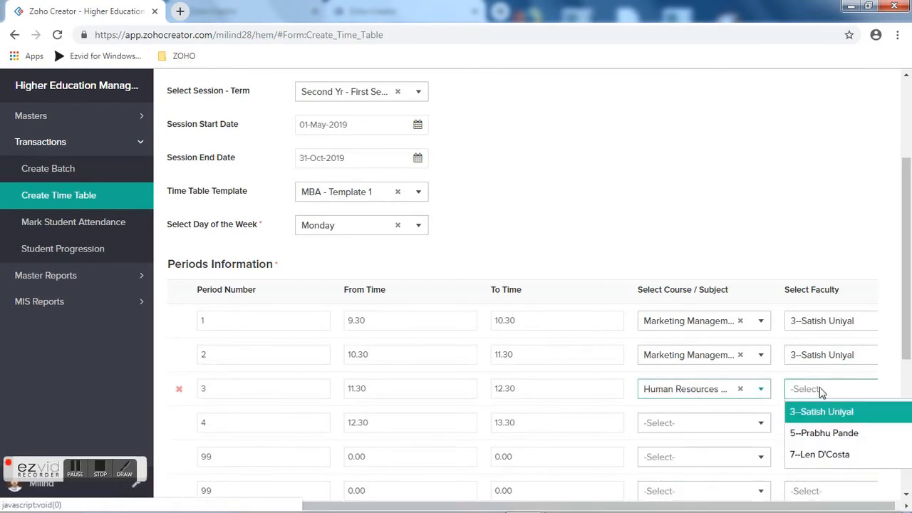
click(824, 454)
Set period 4 to Human Resources Management and assign the same faculty member as in period 3.
click(732, 423)
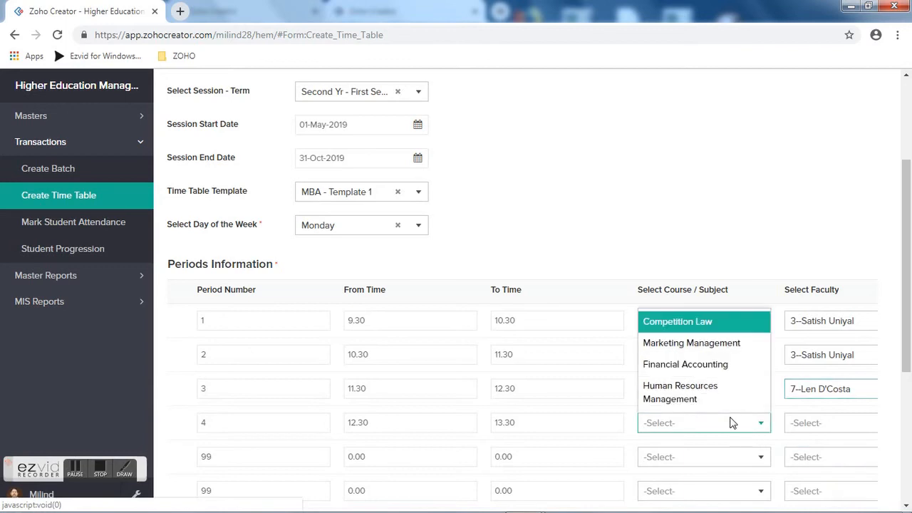
click(690, 390)
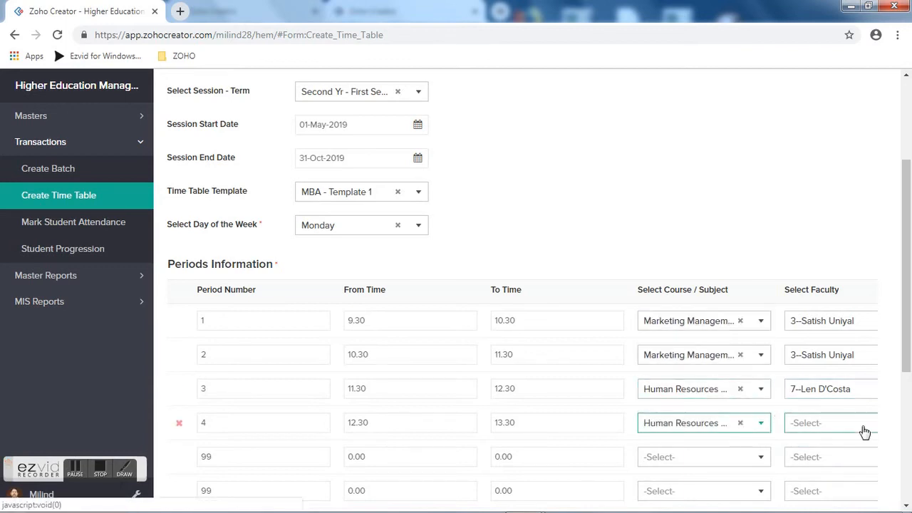
click(807, 426)
click(826, 405)
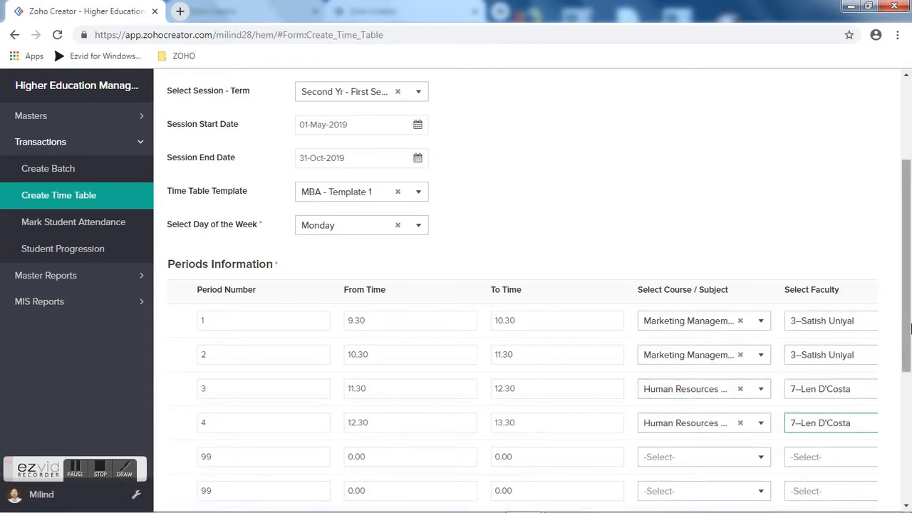
Review the filled-in Monday time table, from the batch and session details down to the end of the periods list.
drag(909, 327, 910, 488)
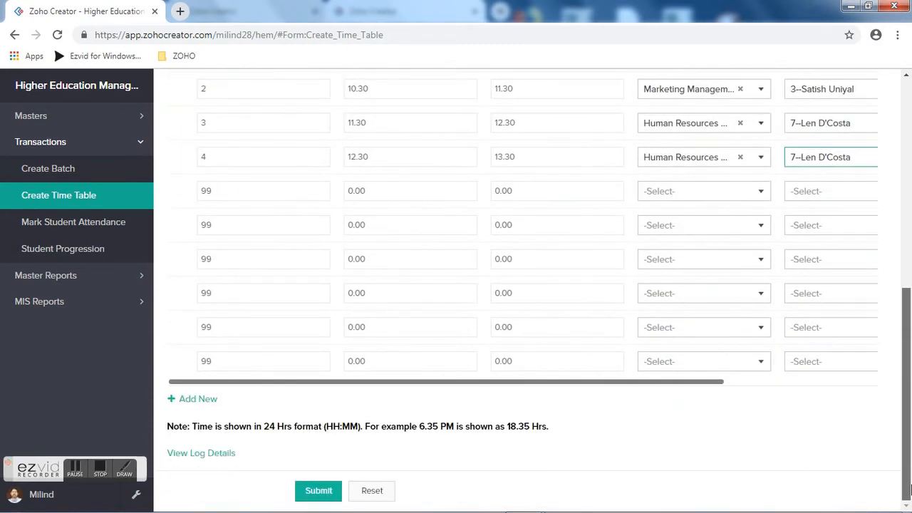
drag(911, 490, 909, 269)
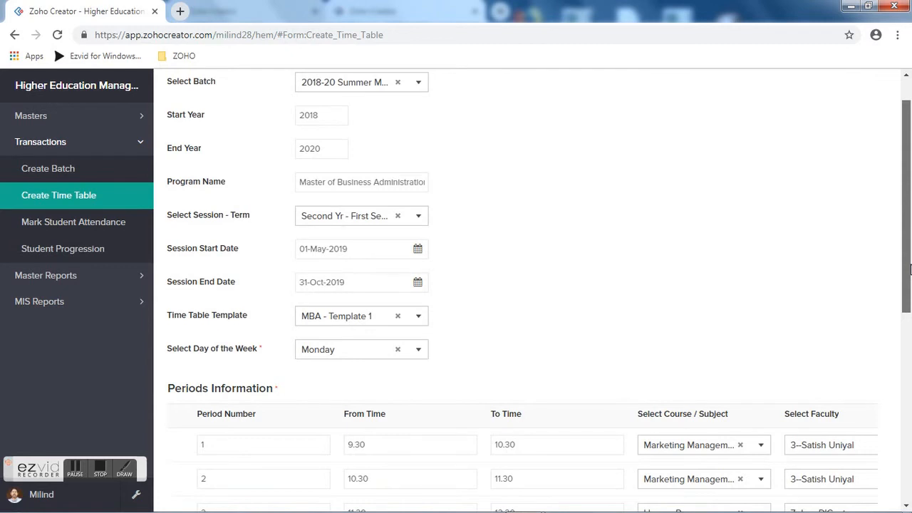
drag(909, 297, 909, 419)
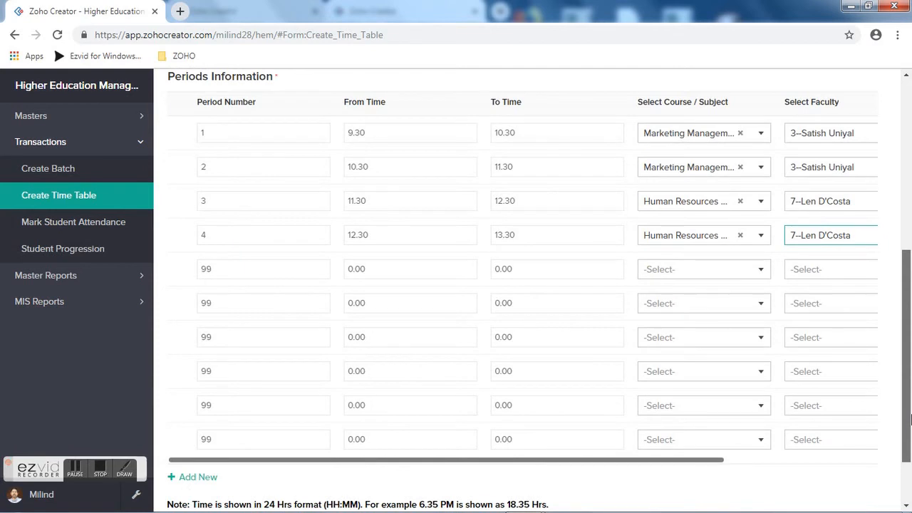
drag(910, 418, 909, 346)
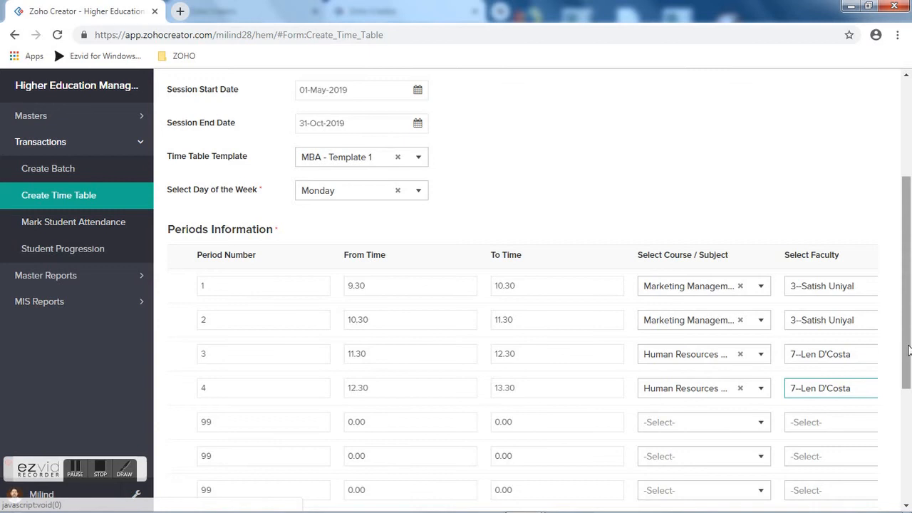
drag(910, 360, 910, 470)
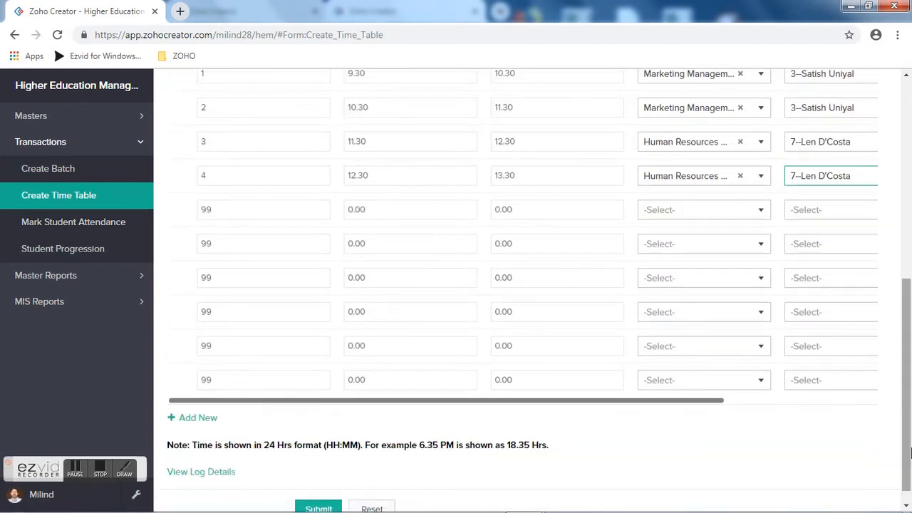
Open the Mark Student Attendance form and choose the 2018-20 Summer MBA Batch with the First Year session.
click(51, 223)
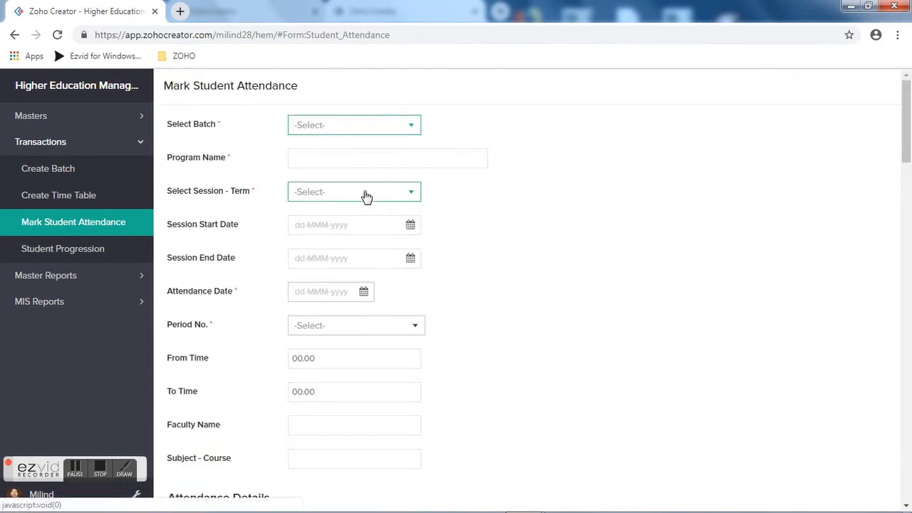
click(346, 132)
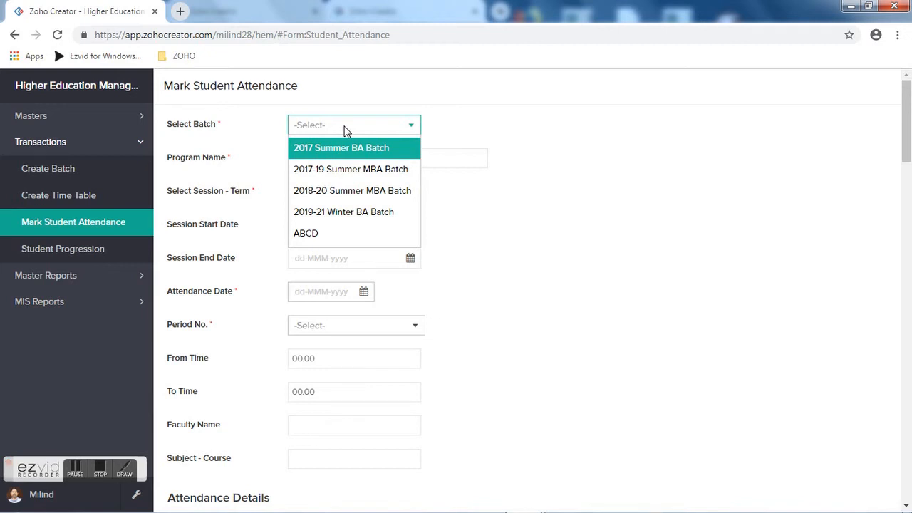
click(334, 191)
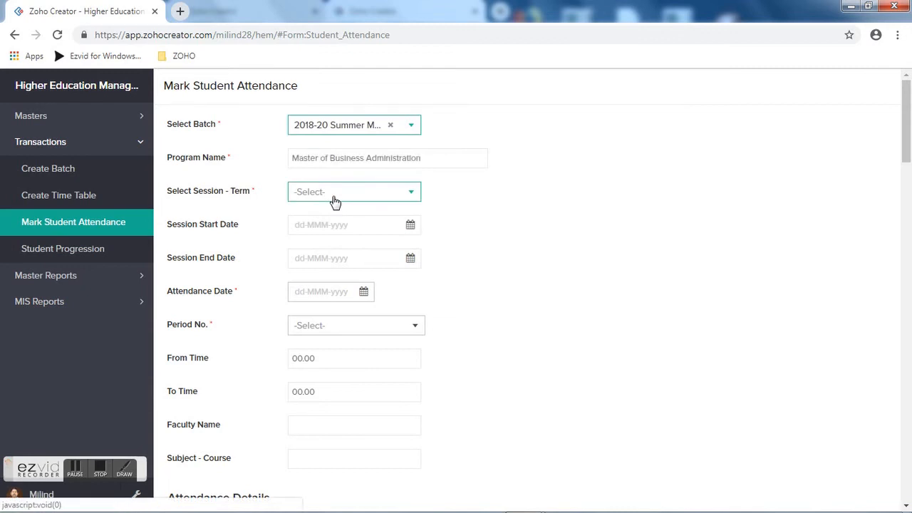
click(335, 199)
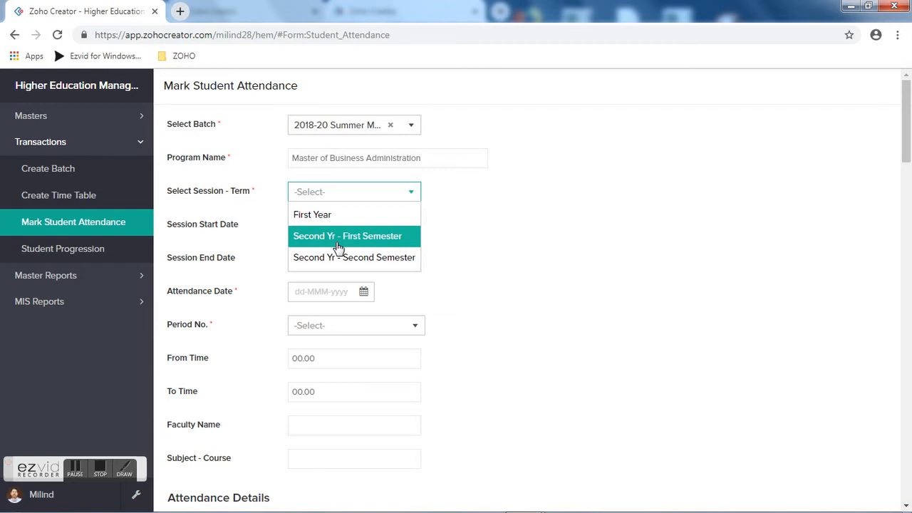
click(323, 226)
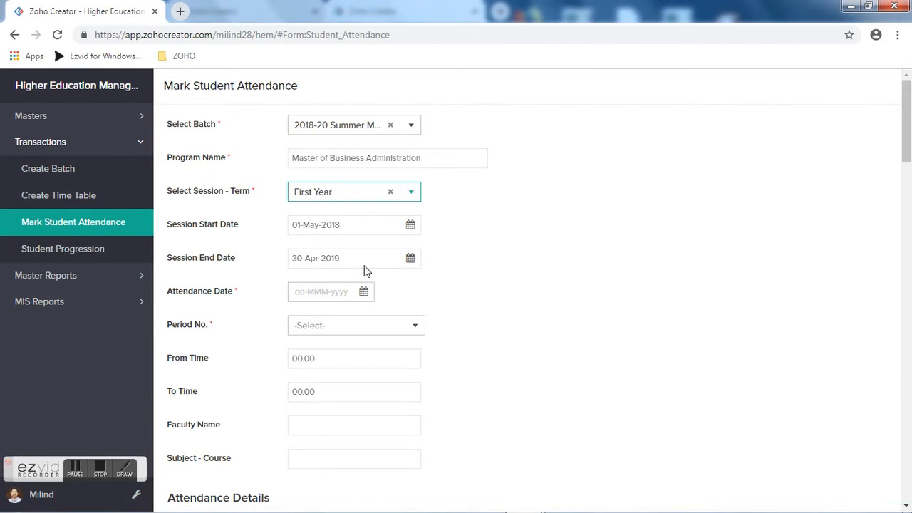
Try to set the attendance date to 11 June 2019 and dismiss the alert.
click(364, 294)
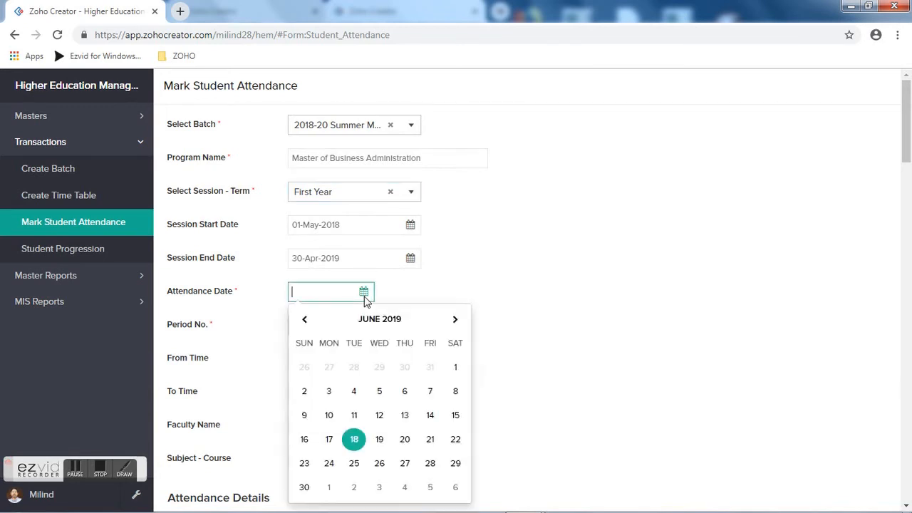
click(352, 416)
click(362, 324)
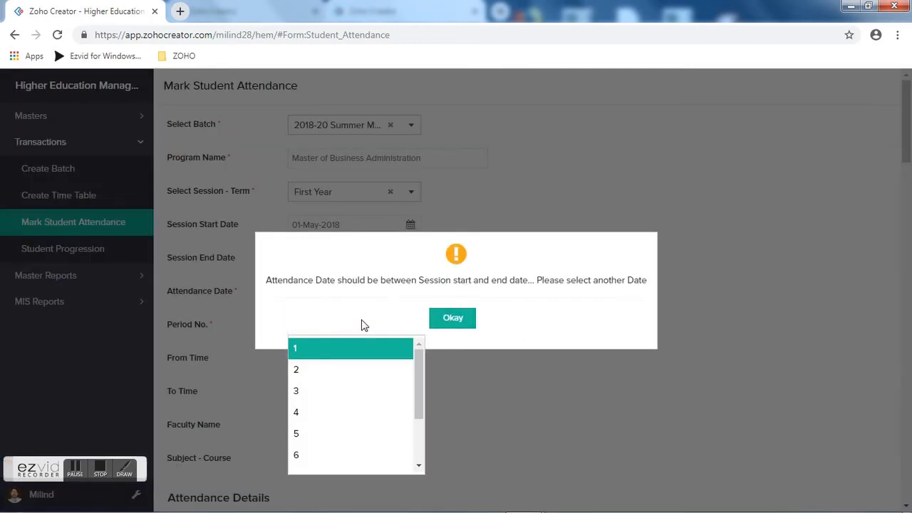
click(473, 321)
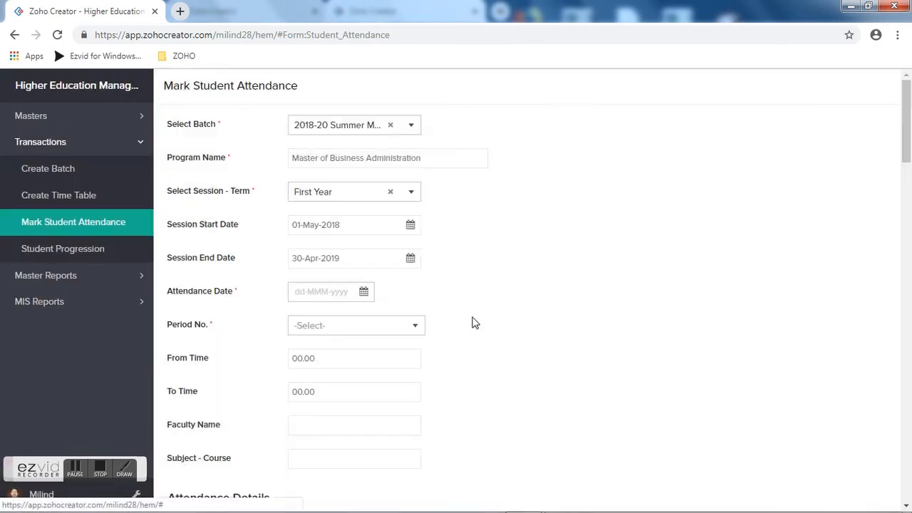
Set the attendance date to 06-Mar-2019 and the period number to 1.
click(363, 292)
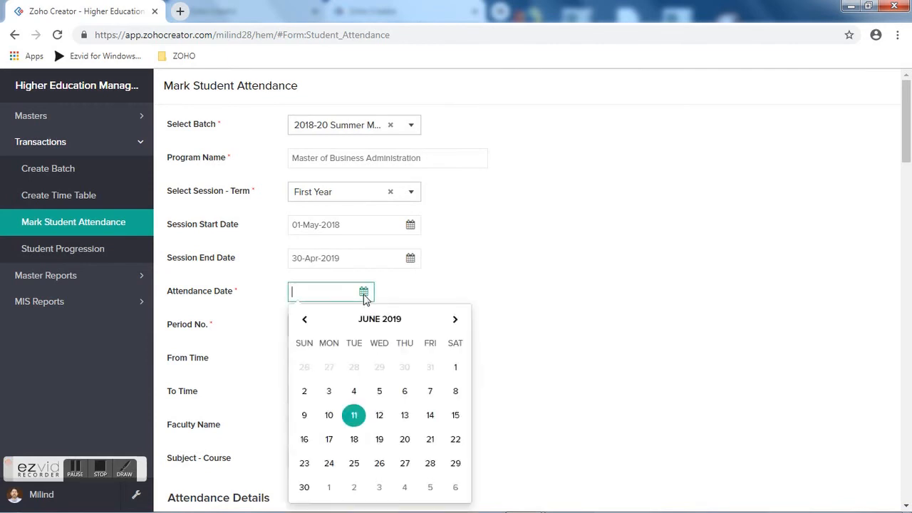
click(305, 321)
click(306, 322)
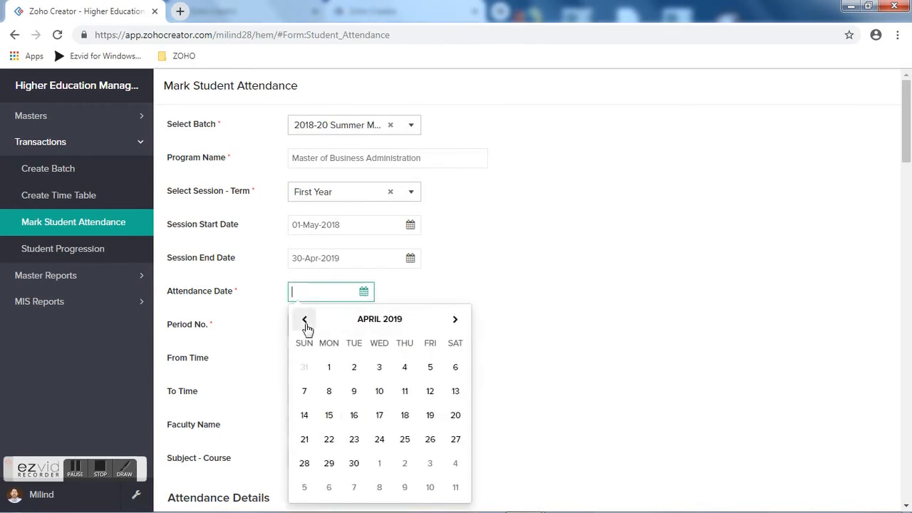
click(306, 322)
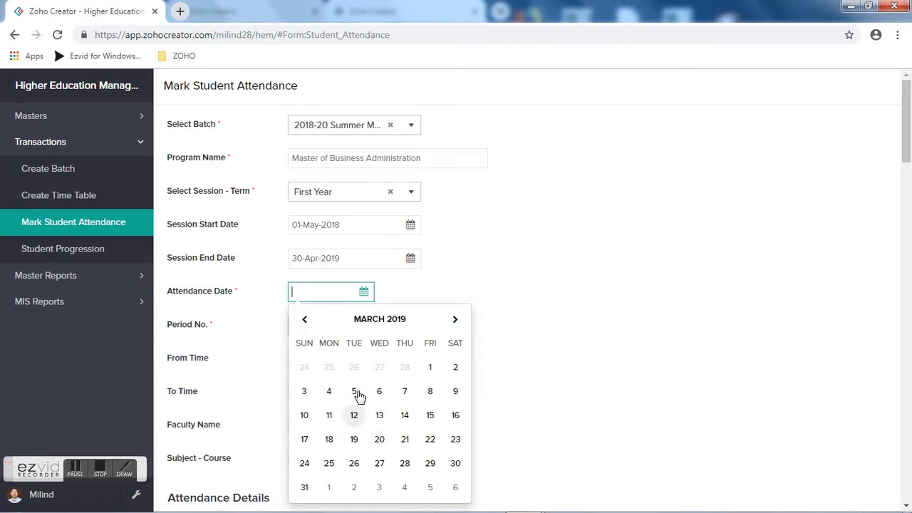
click(390, 397)
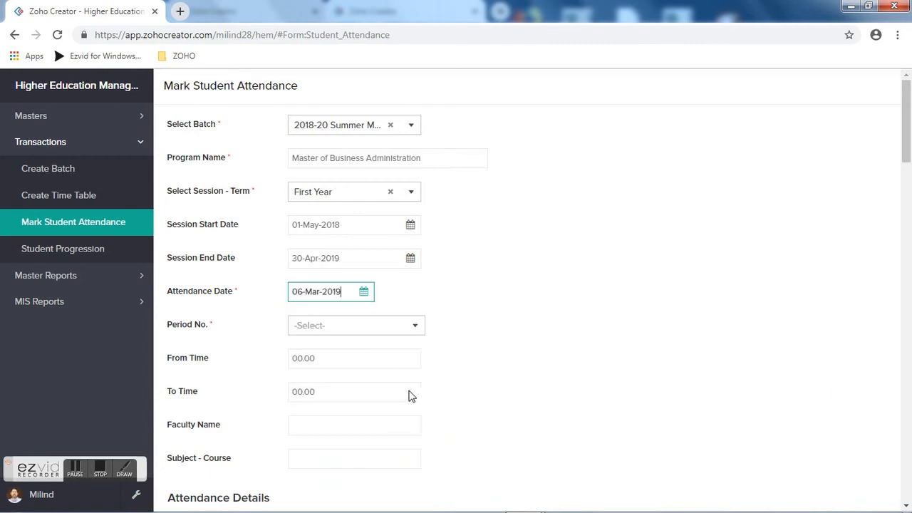
click(367, 327)
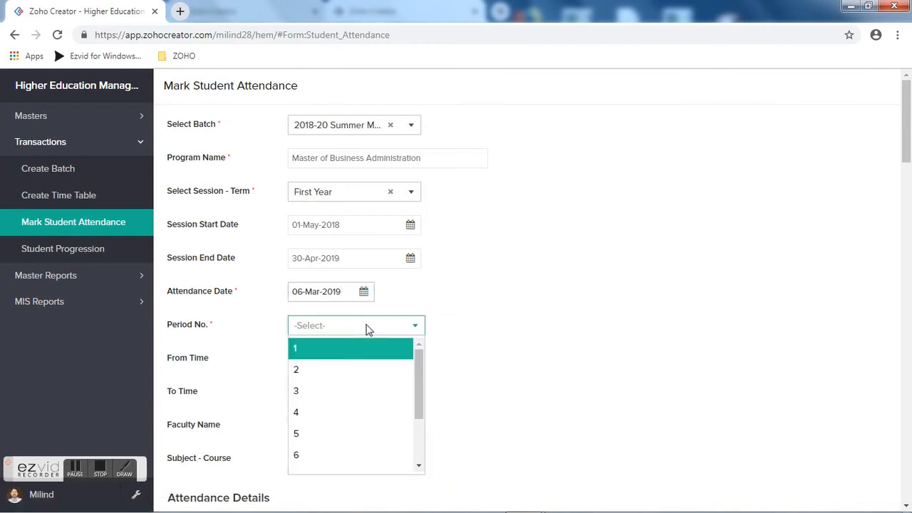
click(315, 349)
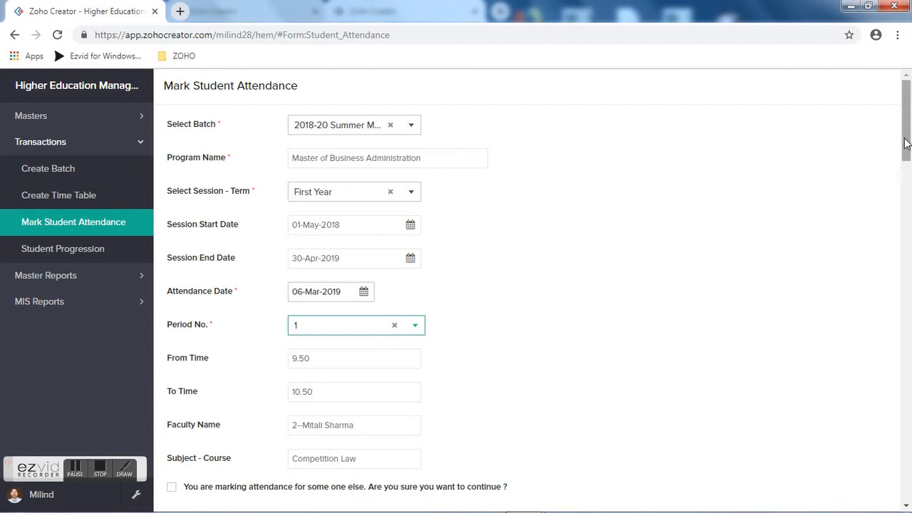
Confirm marking attendance on someone else's behalf and clear the attendance mark of the third listed student.
drag(907, 145, 908, 181)
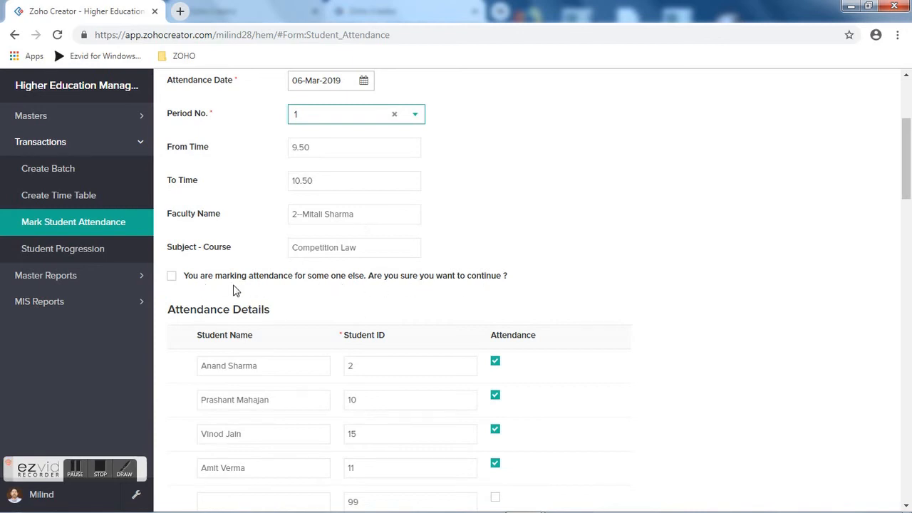
click(171, 278)
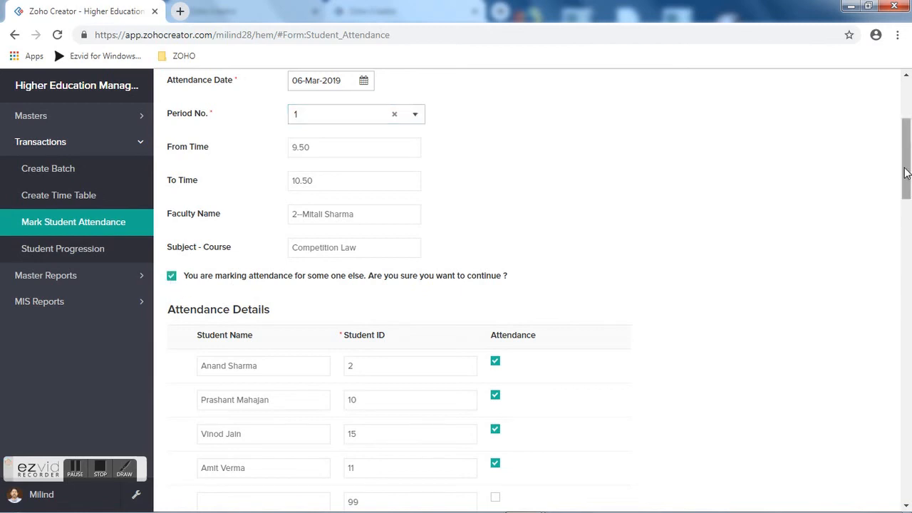
drag(905, 173, 909, 194)
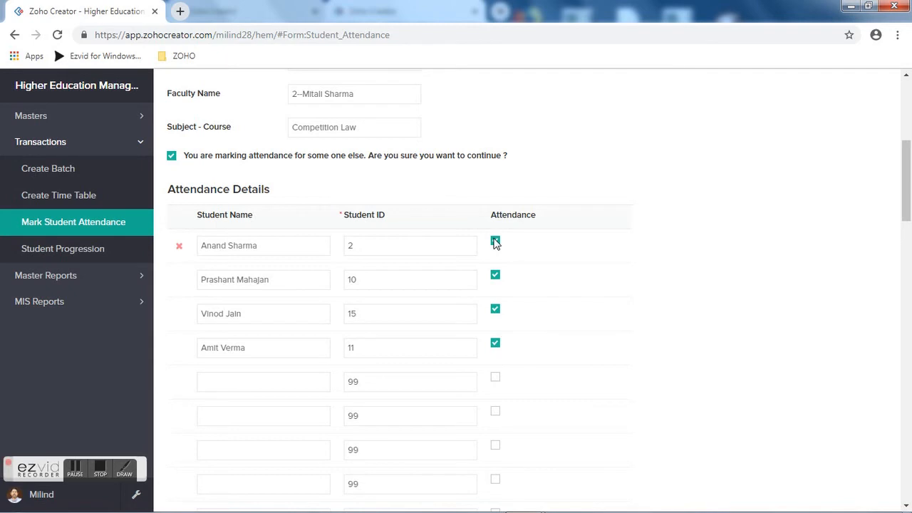
click(496, 312)
drag(910, 194, 910, 151)
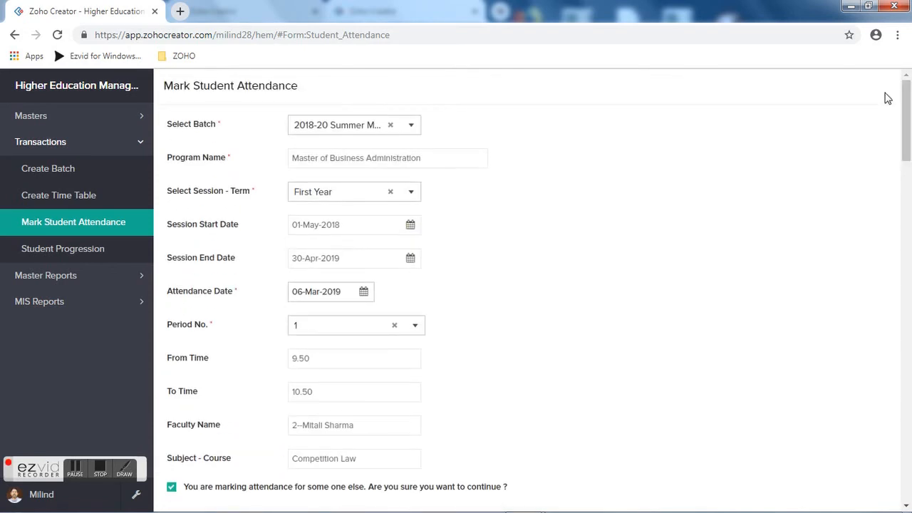
Open the Student Progression form and select the 2017-19 Summer MBA Batch.
click(59, 262)
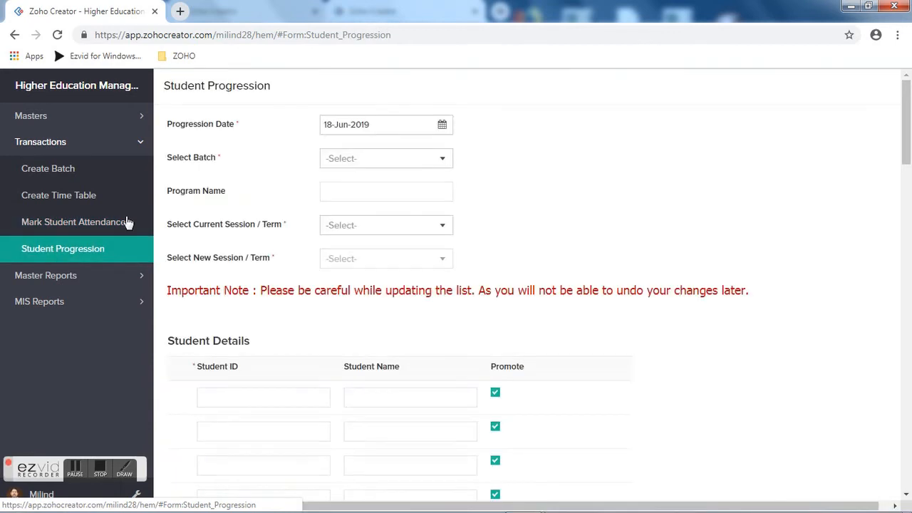
mouse_move(908, 128)
mouse_down()
mouse_move(909, 150)
mouse_move(906, 121)
mouse_up()
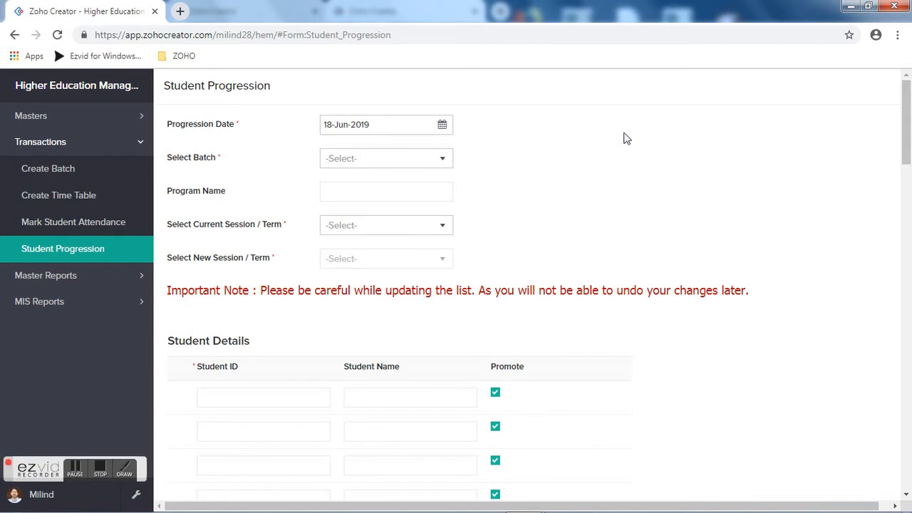
click(390, 157)
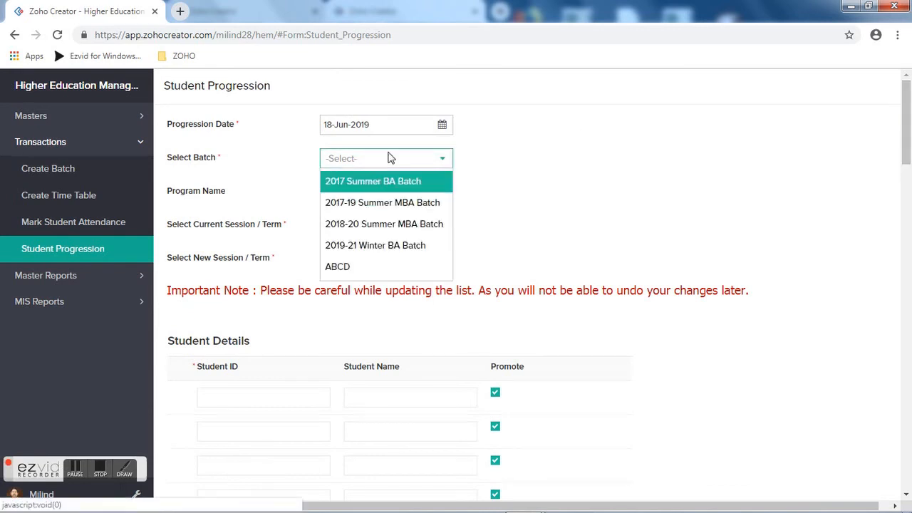
click(369, 202)
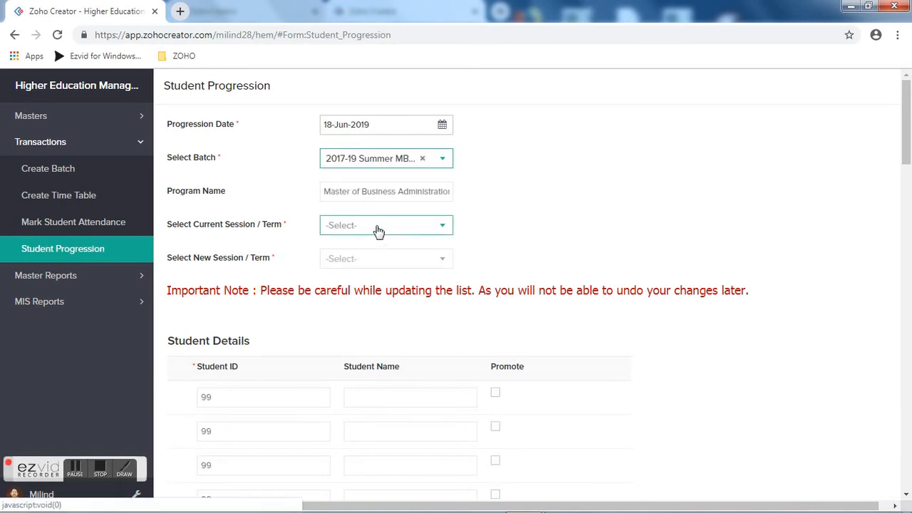
Set the current session to First Year, dismiss the alert, and select First Year again.
click(378, 230)
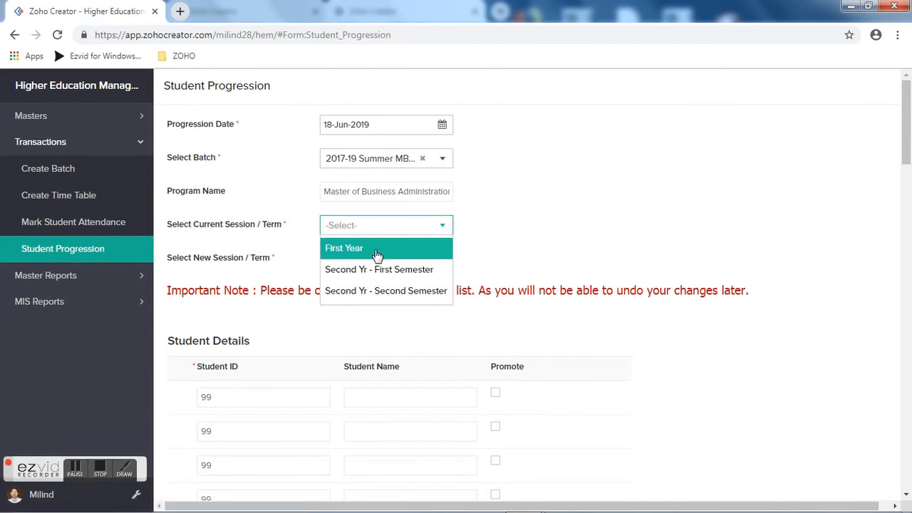
click(376, 254)
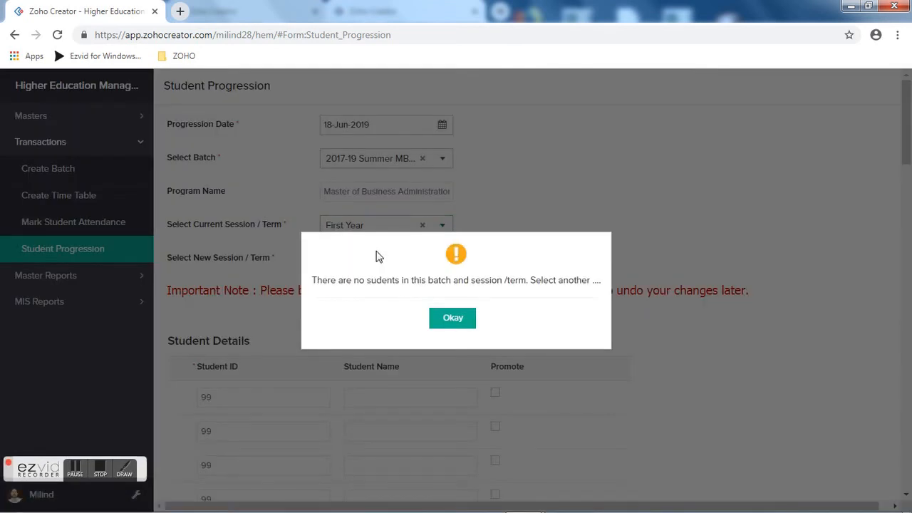
click(447, 318)
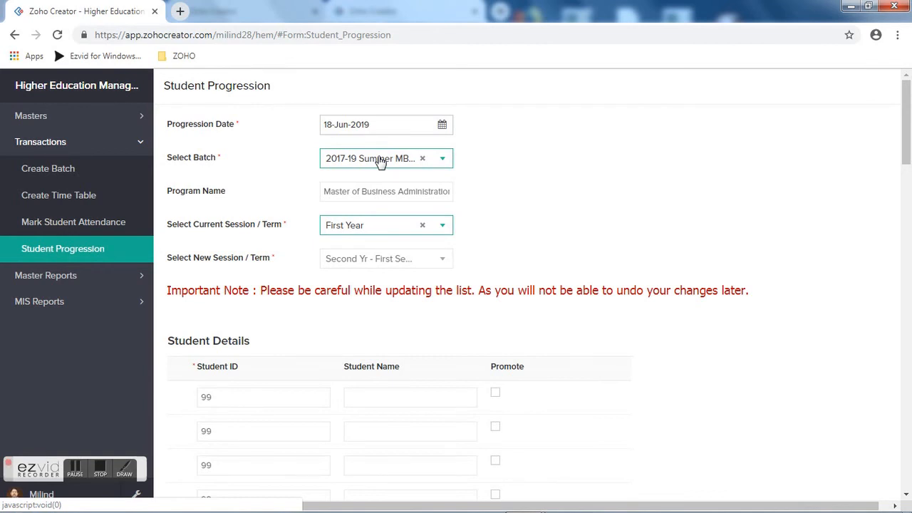
click(391, 224)
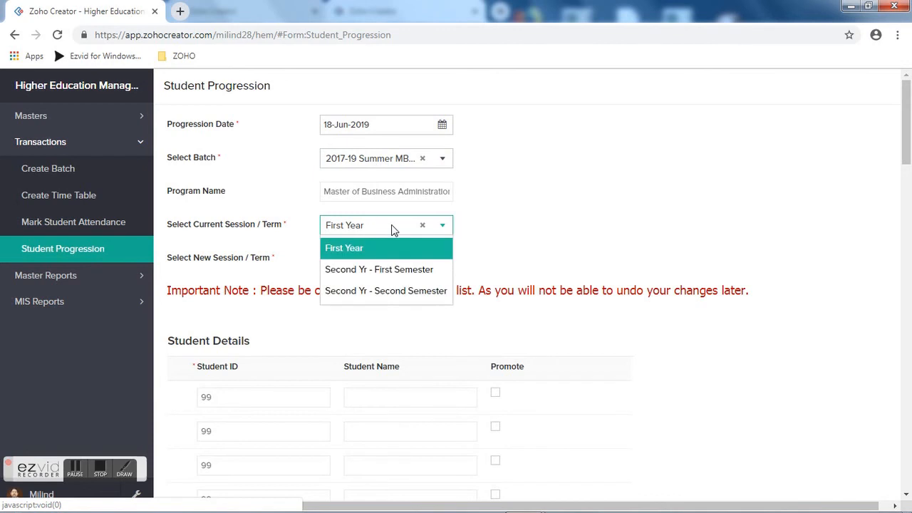
click(349, 253)
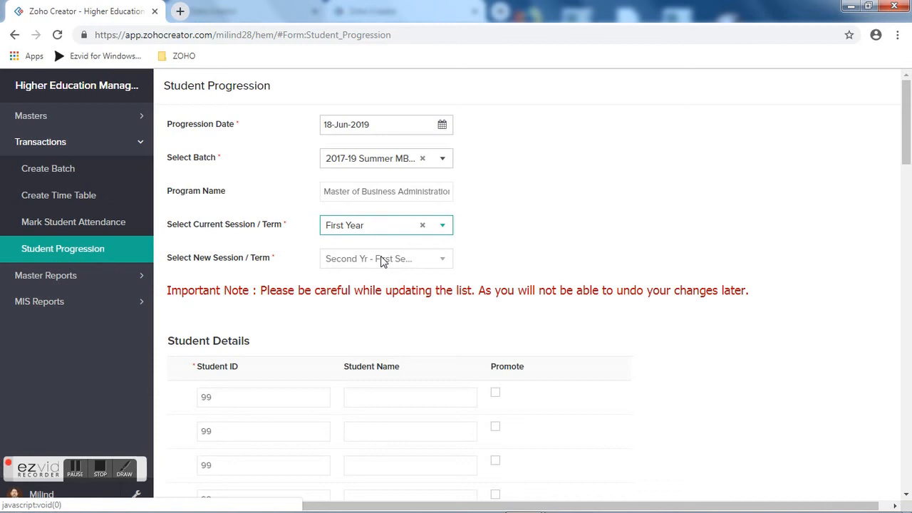
Switch the progression batch to 2017 Summer BA Batch and set its current session to First Year.
click(358, 158)
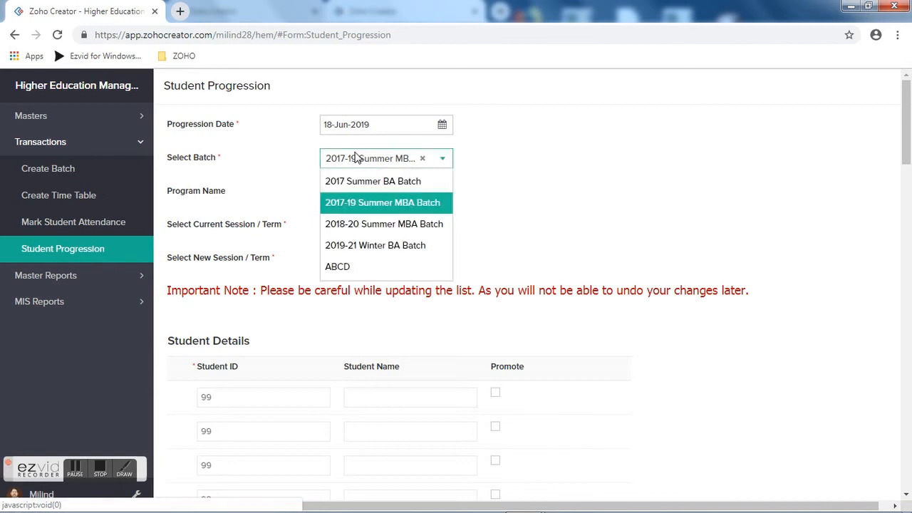
click(367, 186)
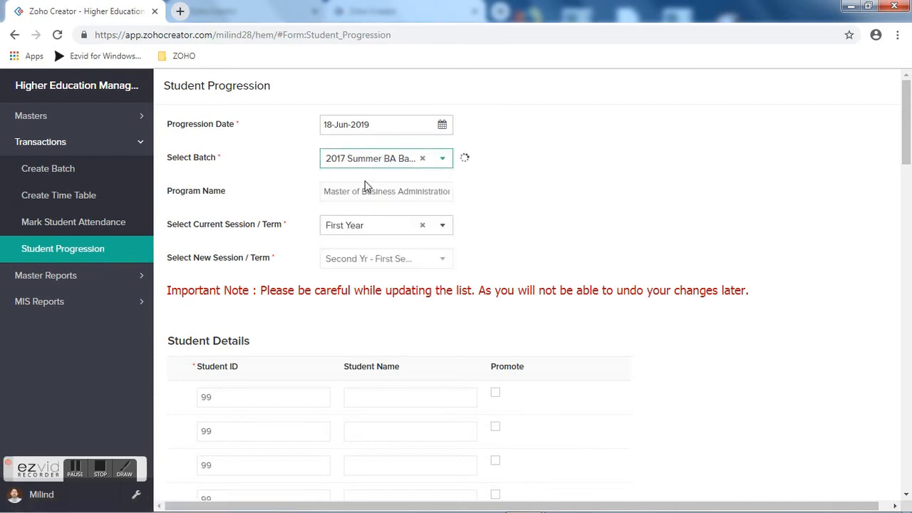
click(369, 226)
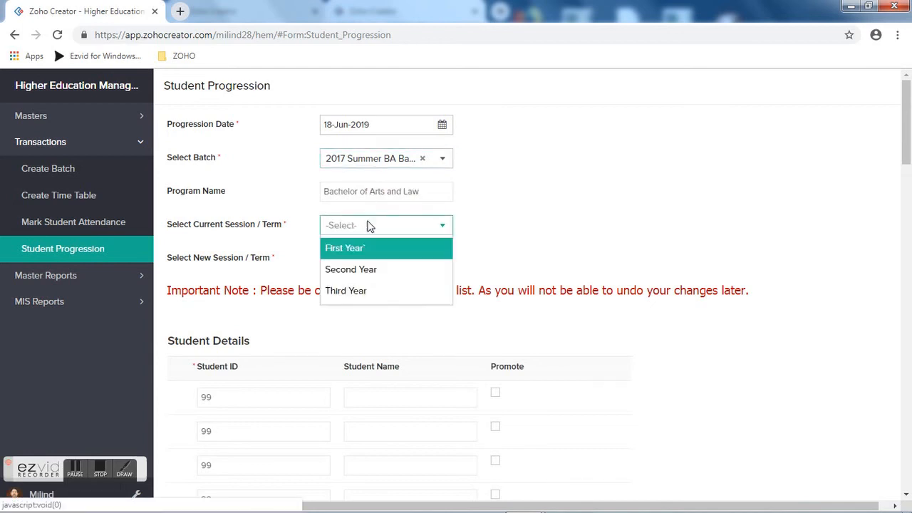
click(342, 251)
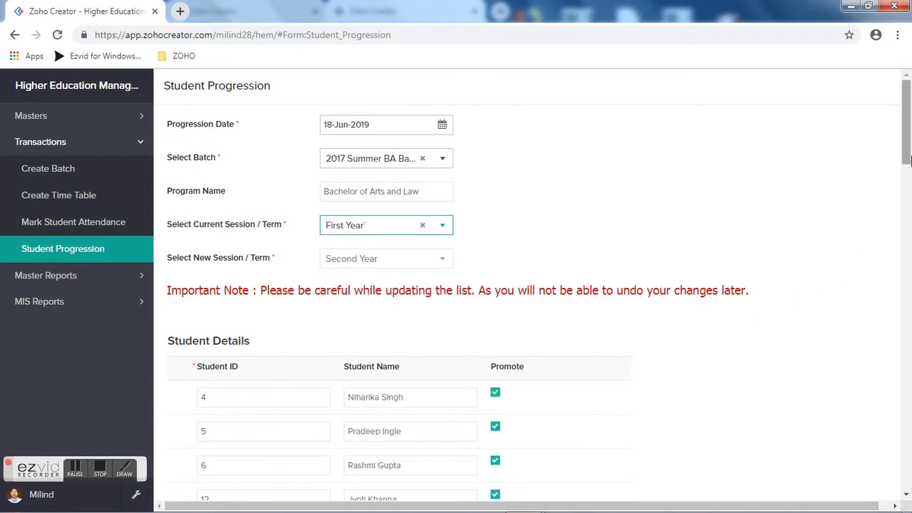
Review the student details list and clear the Promote mark of the third listed student.
drag(907, 162, 906, 169)
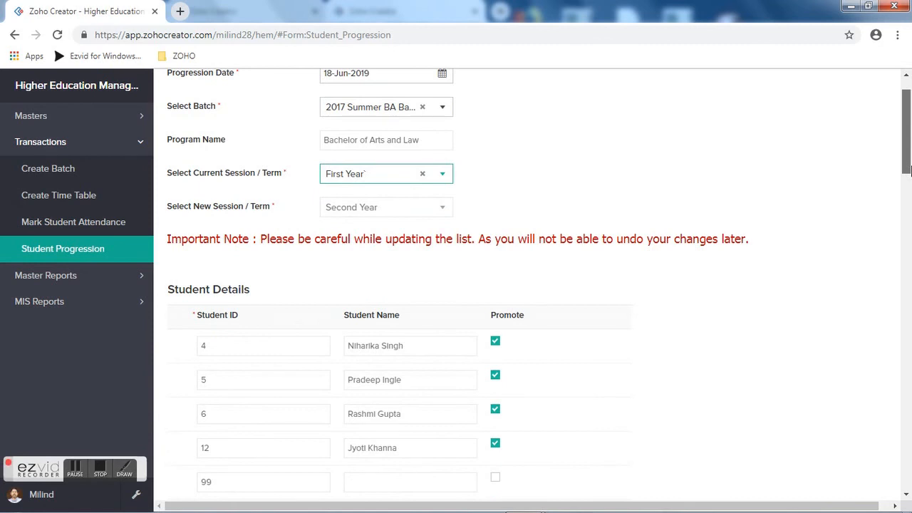
mouse_move(910, 167)
mouse_down()
mouse_move(910, 180)
mouse_move(909, 157)
mouse_up()
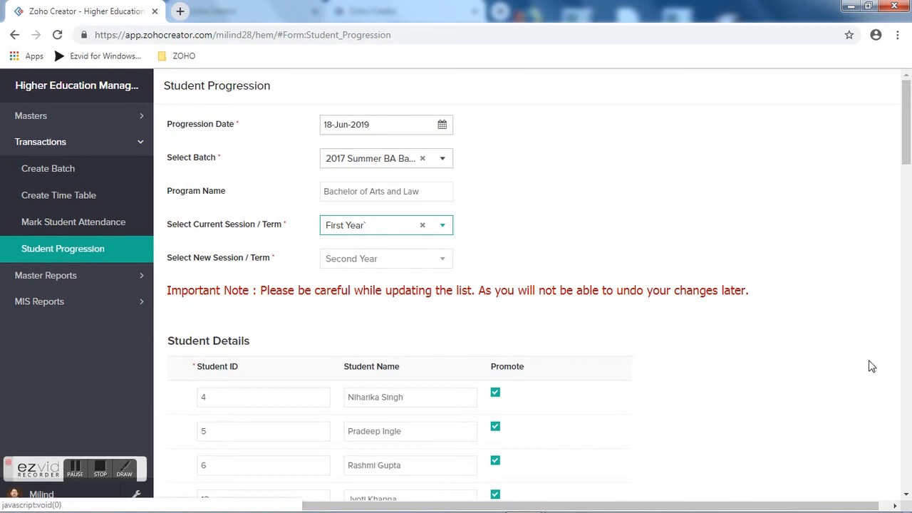
drag(908, 119, 910, 144)
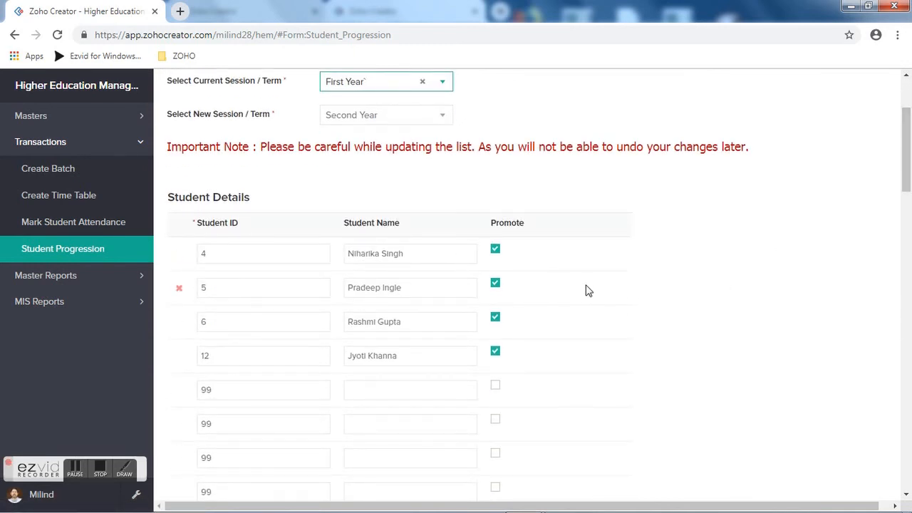
click(495, 318)
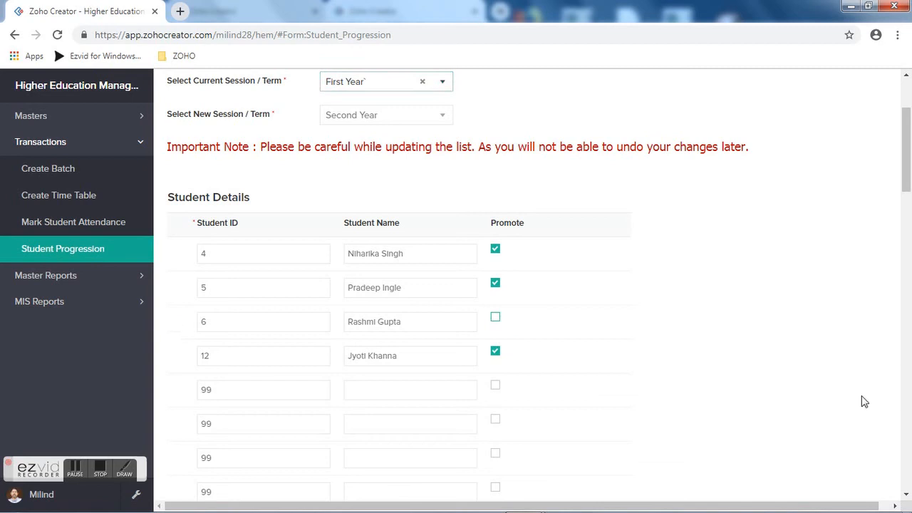
drag(906, 192, 908, 162)
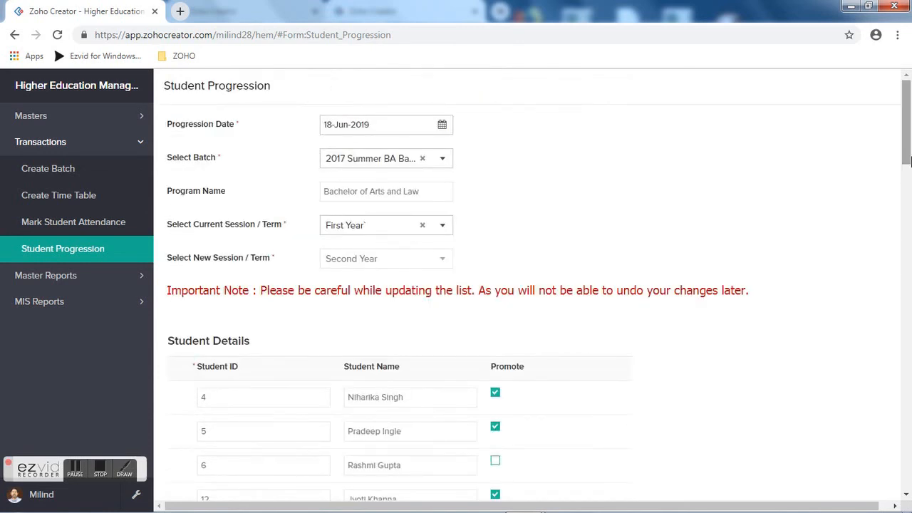
Open the Faculty Master Report and view the full profile of the first faculty member.
click(51, 277)
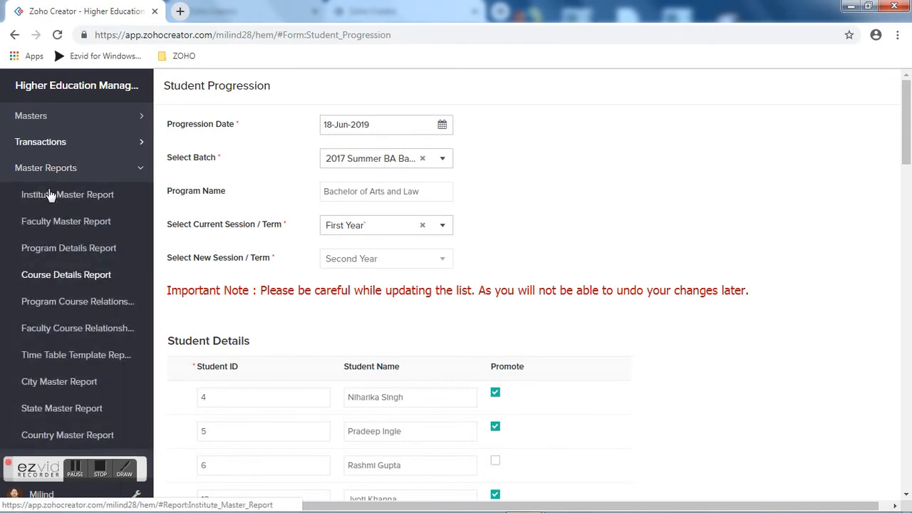
click(52, 237)
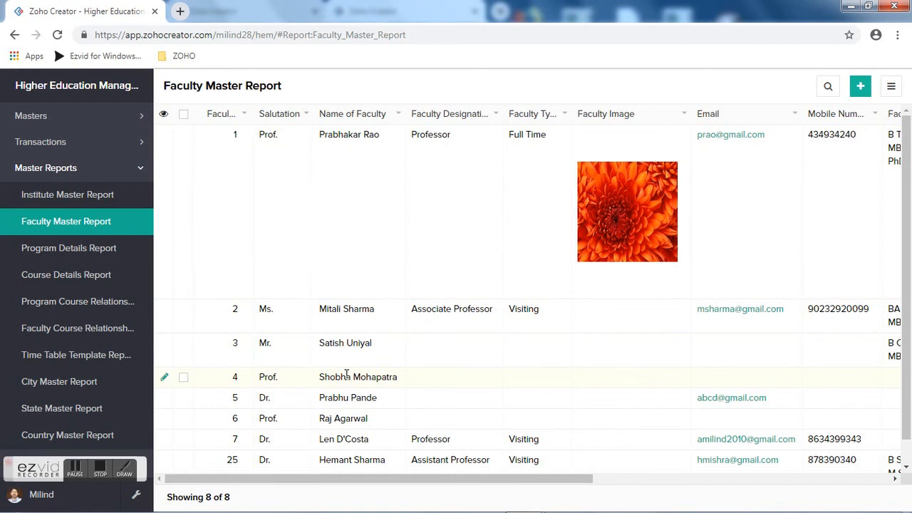
click(361, 257)
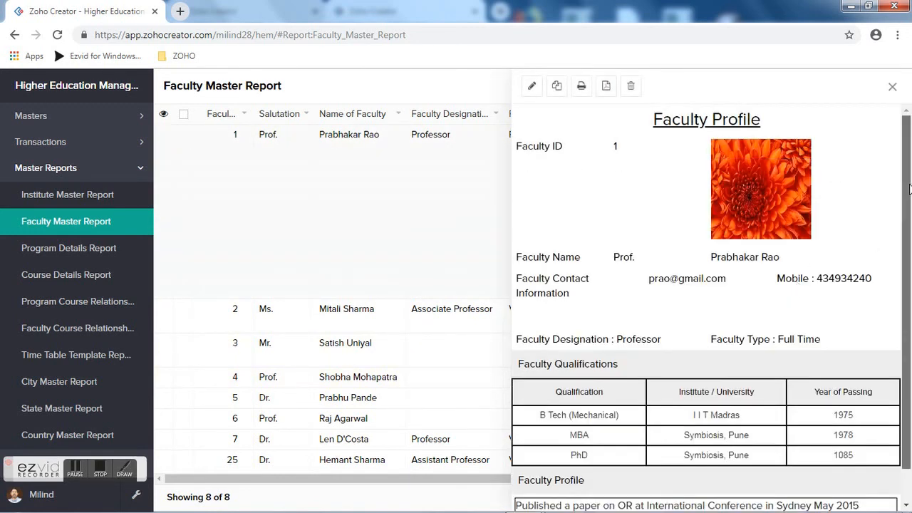
scroll(909, 189, down, 1)
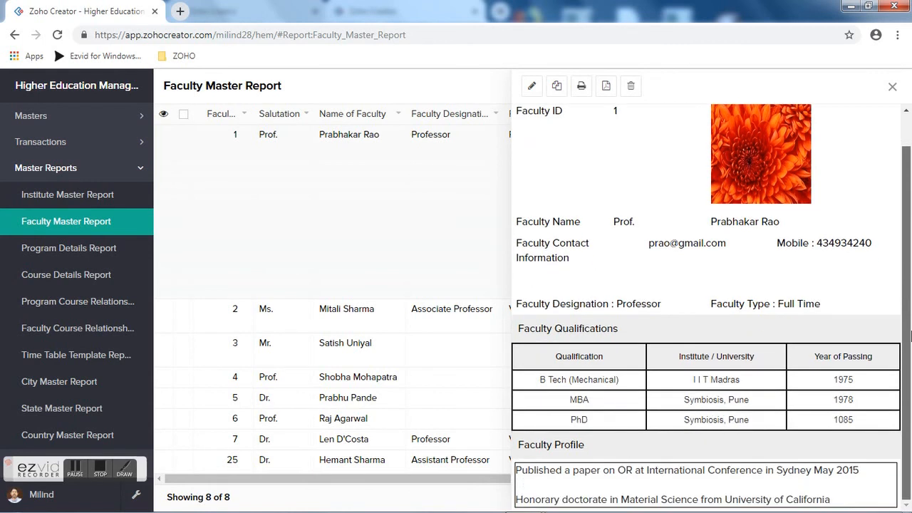
scroll(909, 227, up, 1)
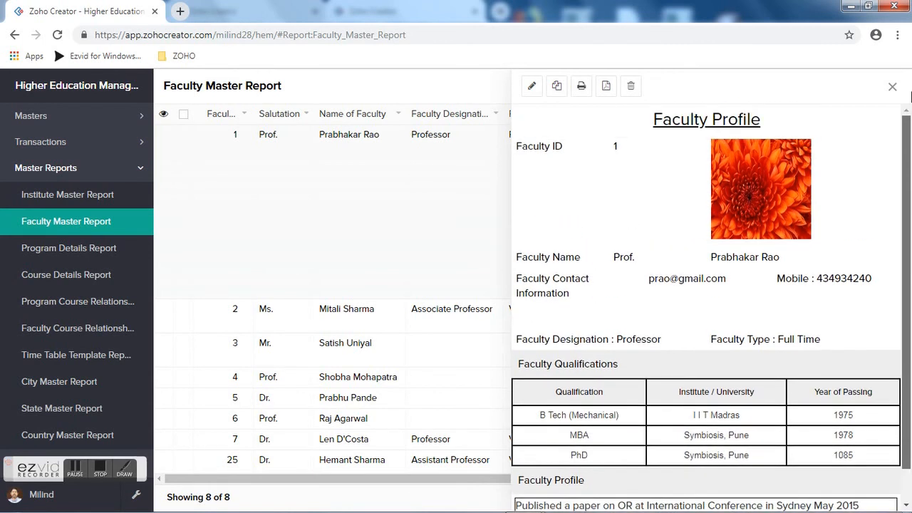
Open the Program Details Report, examine all its columns, and view the Master of Business Administration record.
click(47, 256)
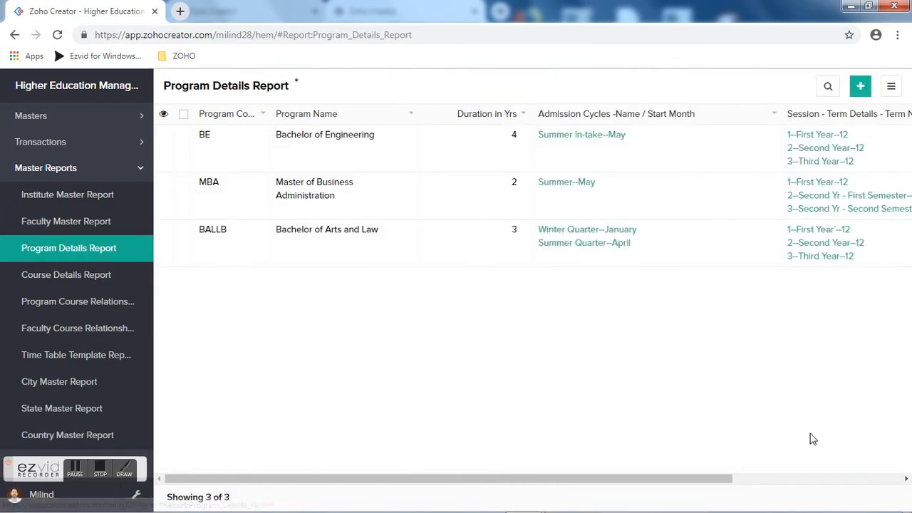
click(828, 480)
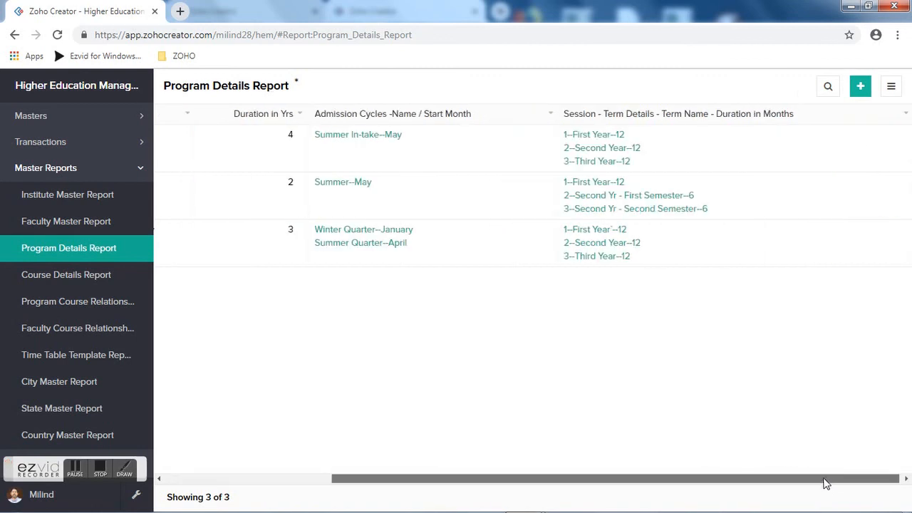
drag(828, 482, 655, 463)
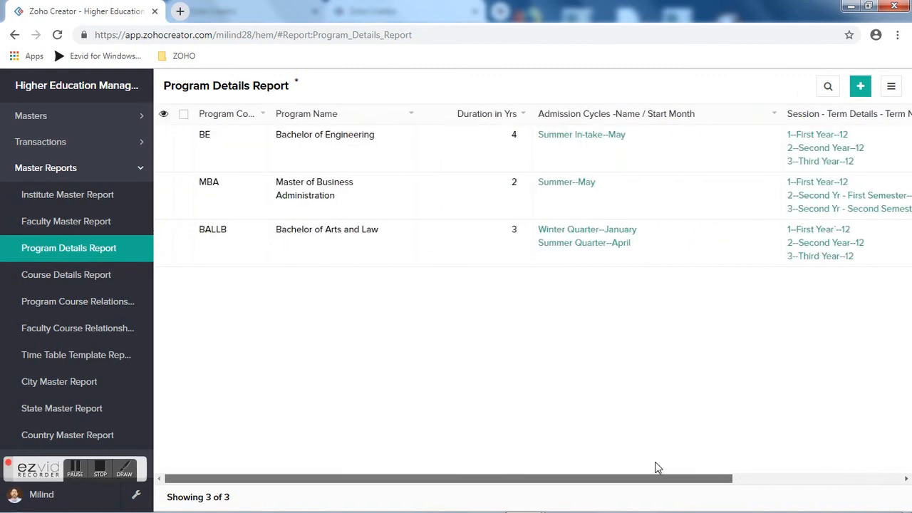
click(720, 205)
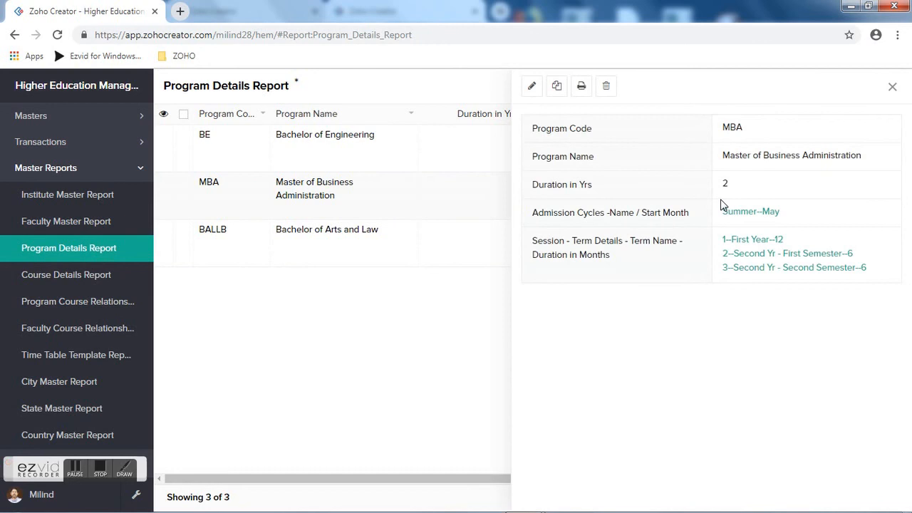
click(892, 88)
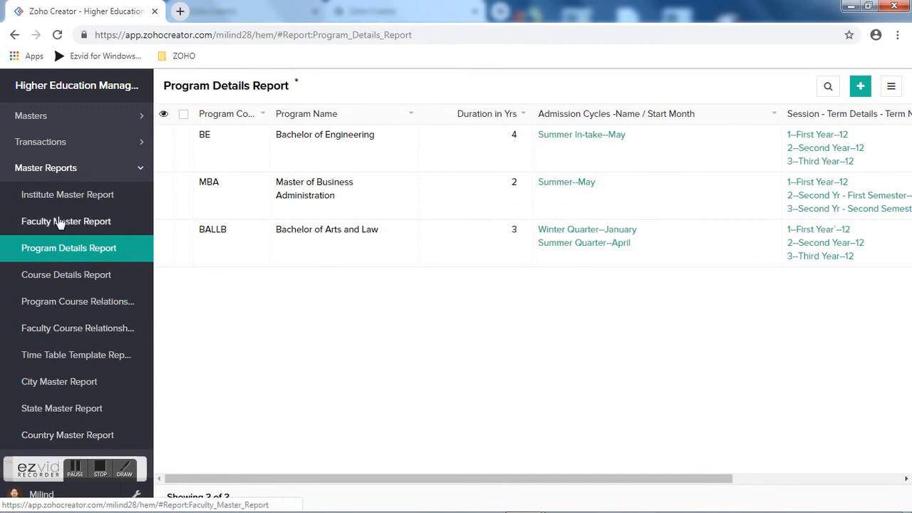
View the first student's profile in the Student Details Report and the 2017-19 Summer MBA Batch details in the Create Batch Report.
click(42, 178)
click(43, 206)
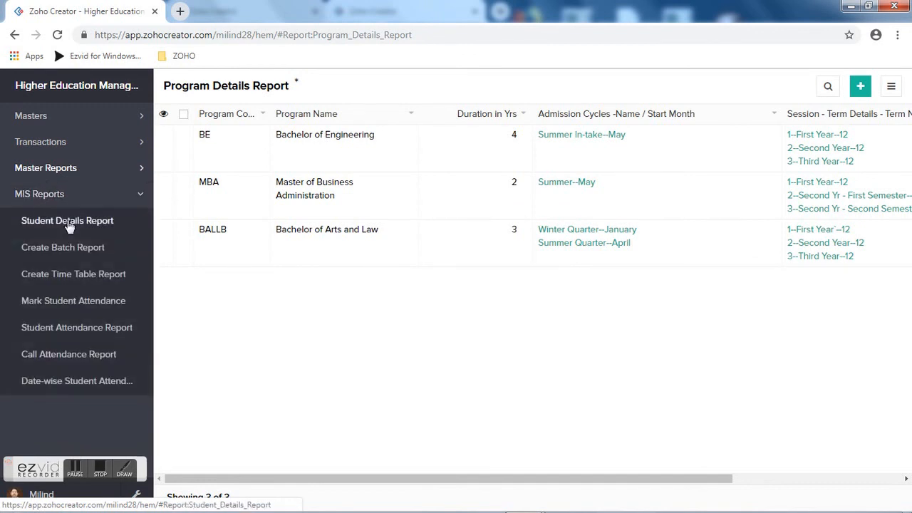
click(69, 225)
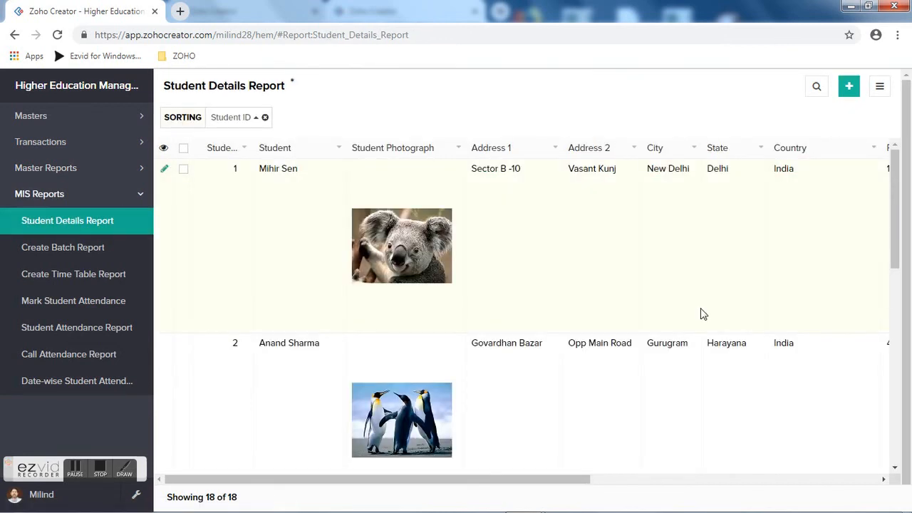
click(478, 274)
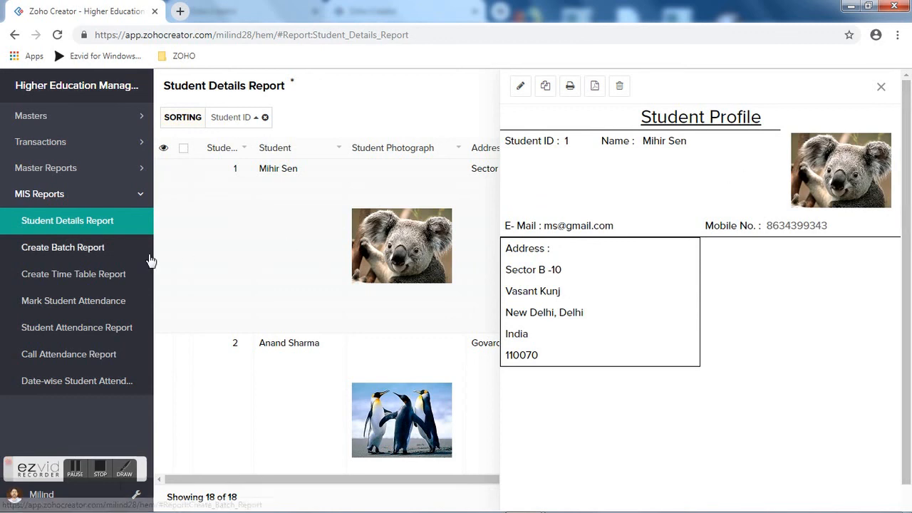
click(84, 252)
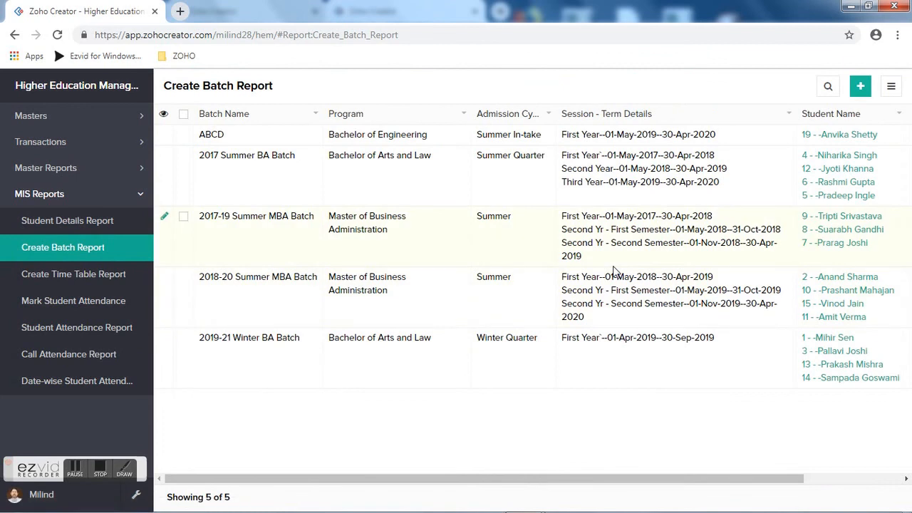
click(599, 246)
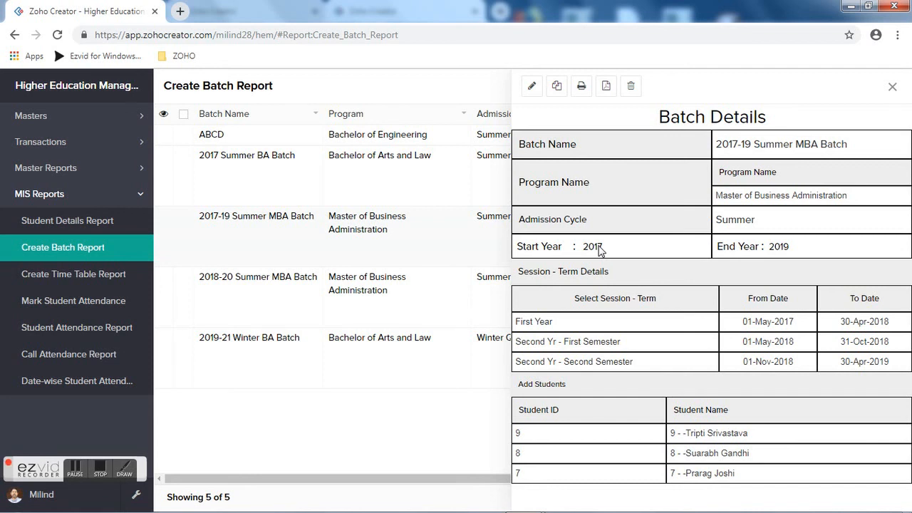
In the Create Time Table Report, view a Wednesday period record and the 2017-19 Summer MBA Batch's teaching time table.
click(104, 279)
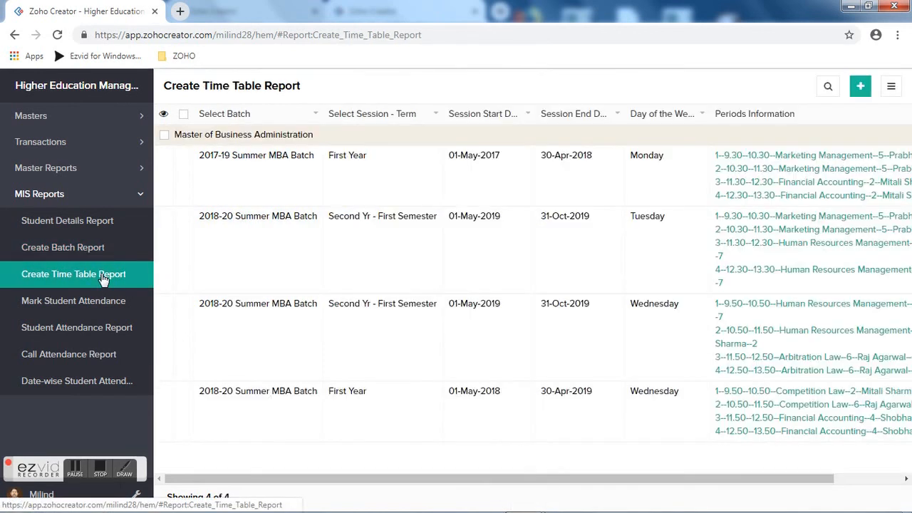
click(722, 311)
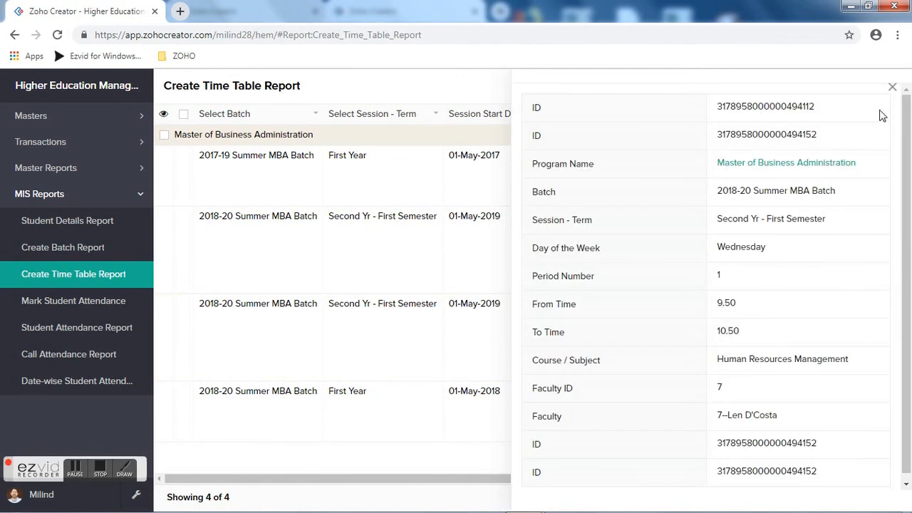
click(891, 89)
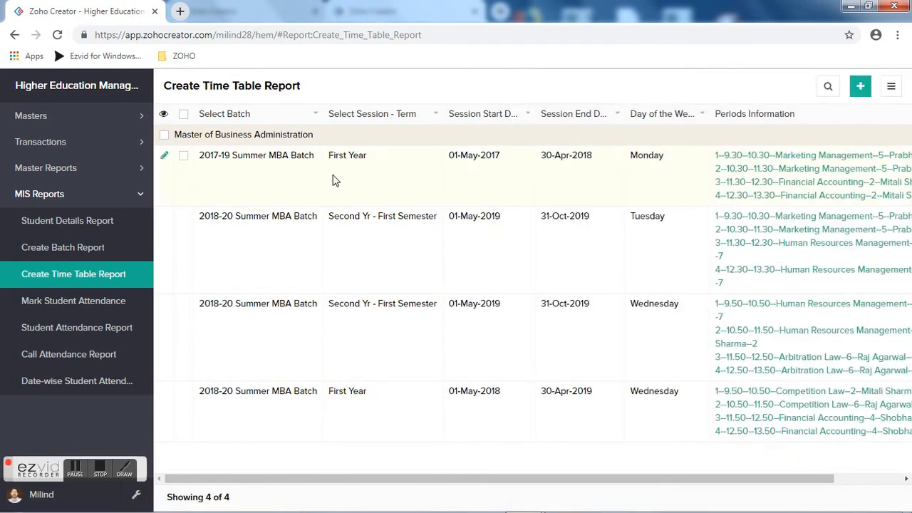
click(299, 180)
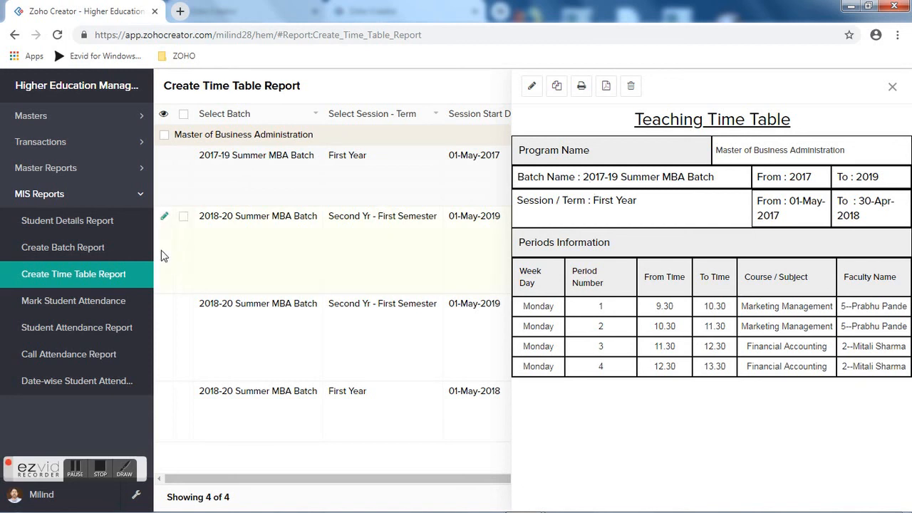
Examine the Mark Student Attendance report's columns and the student-wise entries of the Student Attendance Report.
click(56, 304)
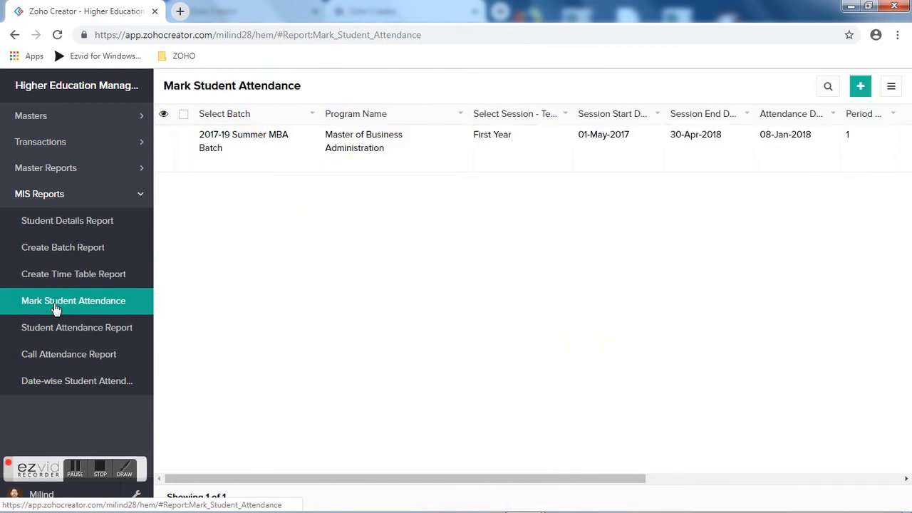
click(799, 482)
drag(799, 482, 462, 488)
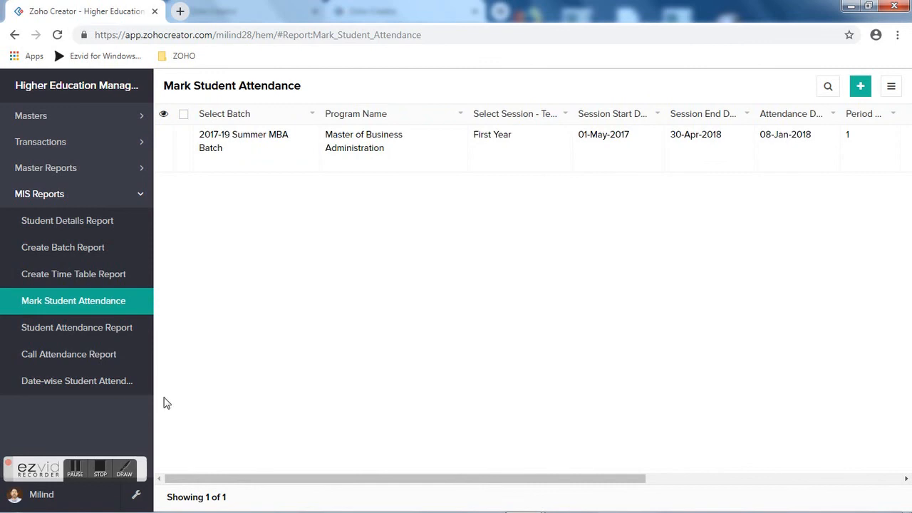
click(80, 333)
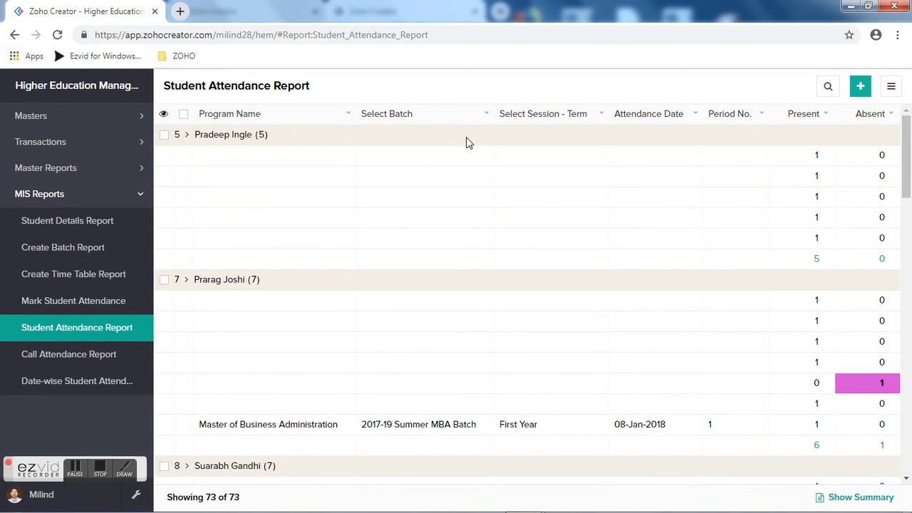
mouse_move(910, 167)
mouse_down()
mouse_move(910, 349)
mouse_move(910, 171)
mouse_up()
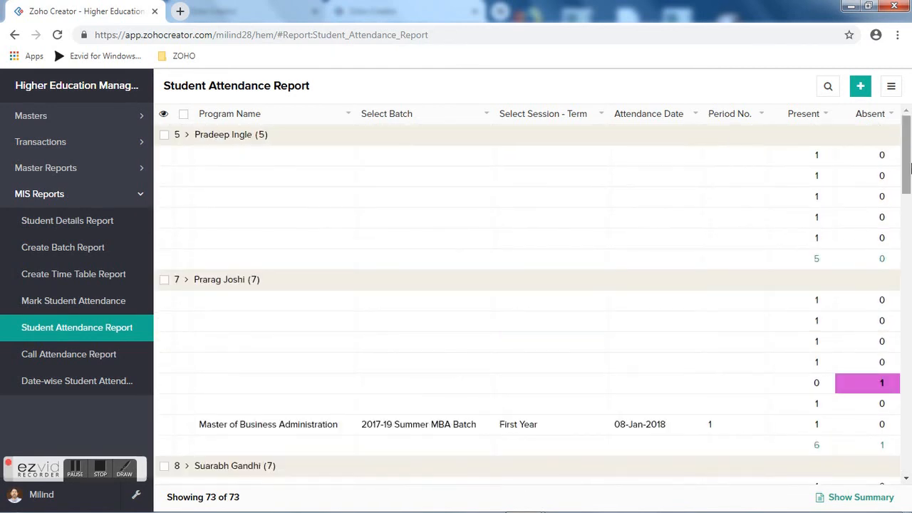
Open the Call Attendance Report form and select the fourth listed student as the student name.
click(104, 356)
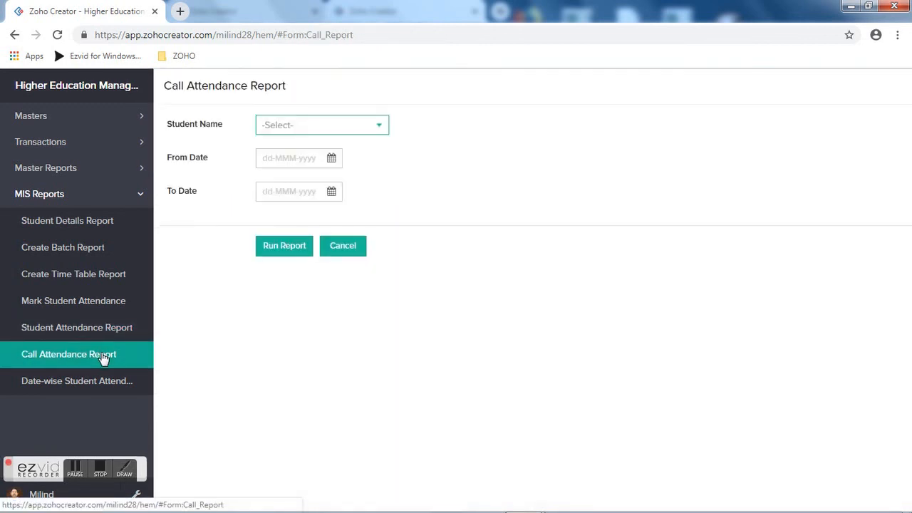
click(317, 125)
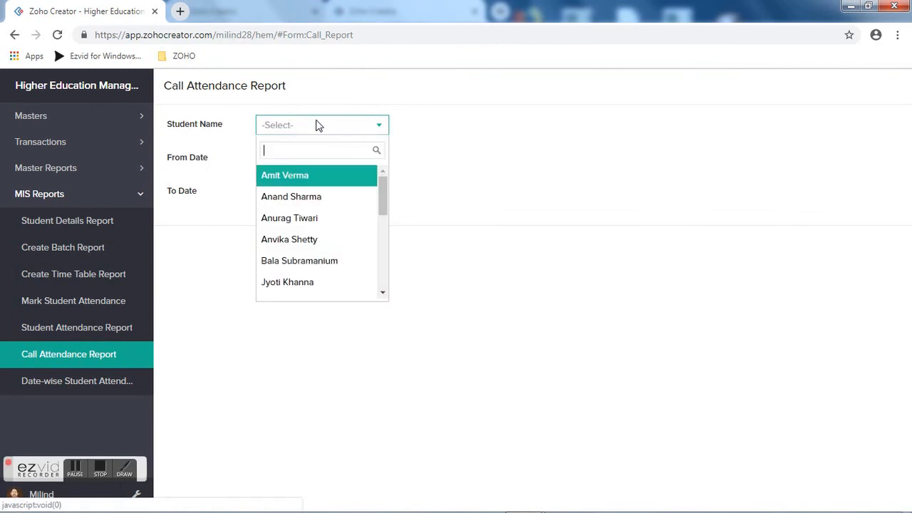
click(293, 240)
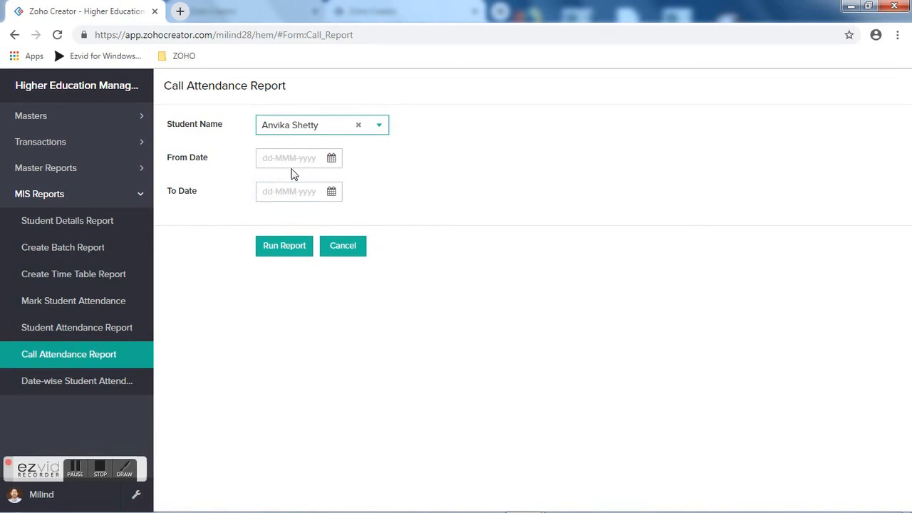
Open the Date-wise Student Attendance report and examine the present and absent totals through the summary columns.
click(66, 383)
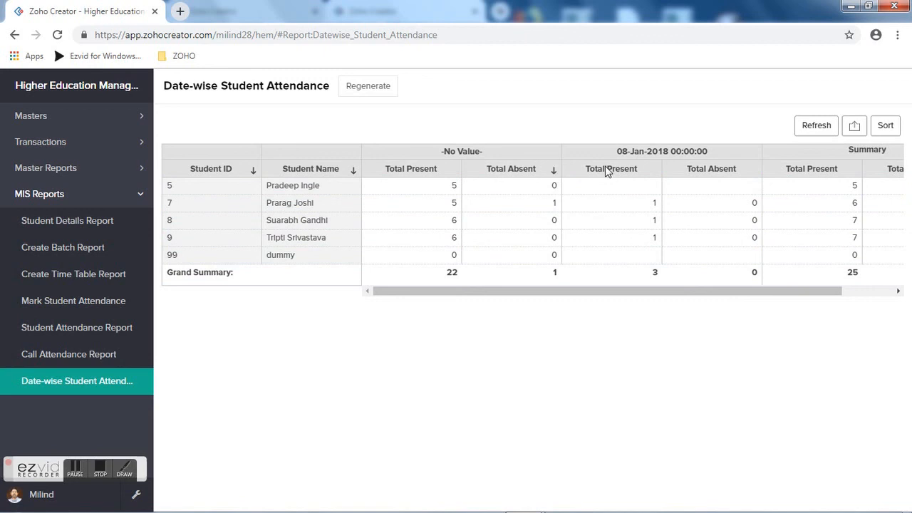
click(871, 294)
drag(868, 290, 684, 302)
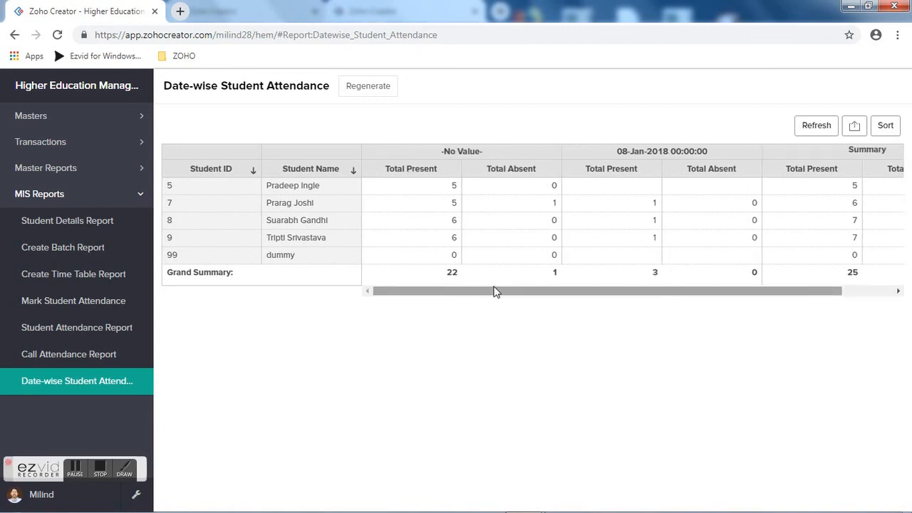